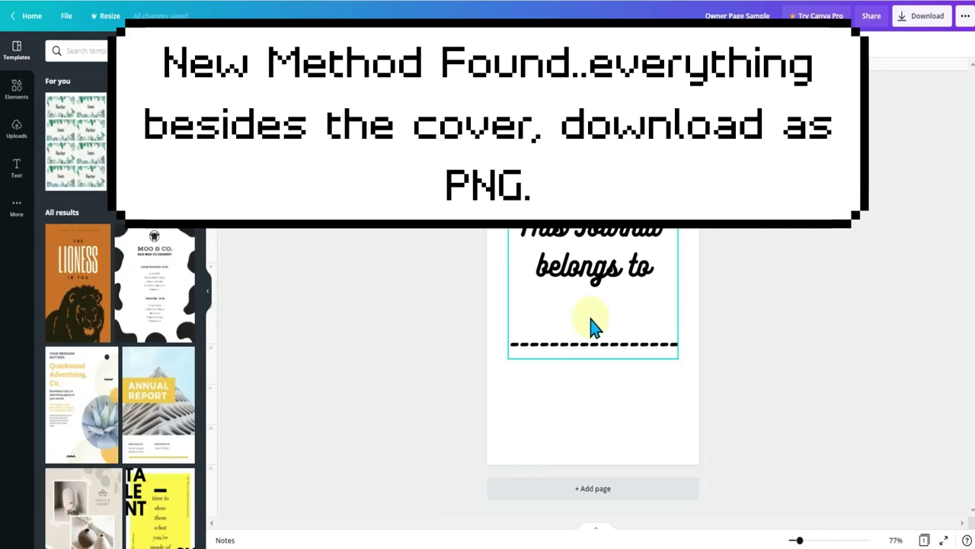
Step: Download the Owner Page Sample design as a PNG and save it to the Desktop under its existing name
click(778, 269)
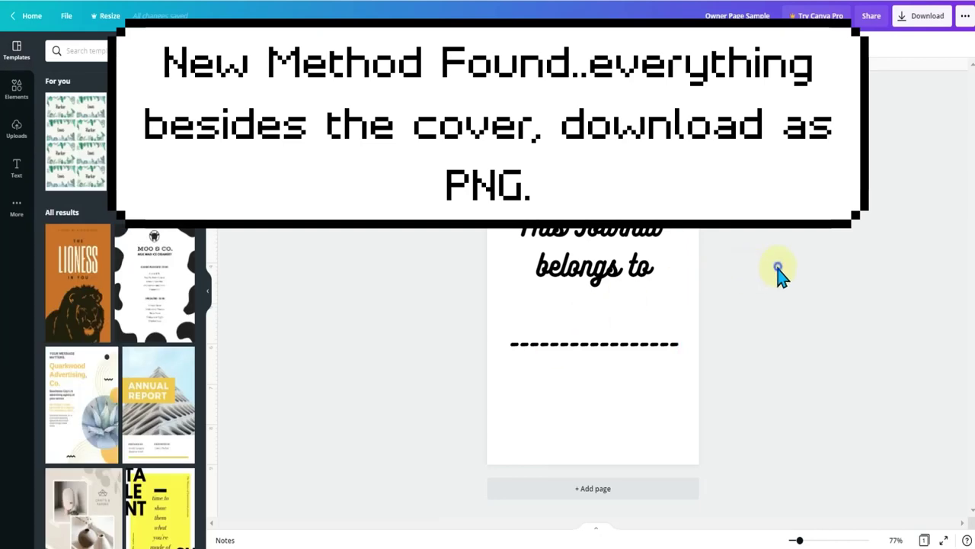
click(934, 31)
click(862, 100)
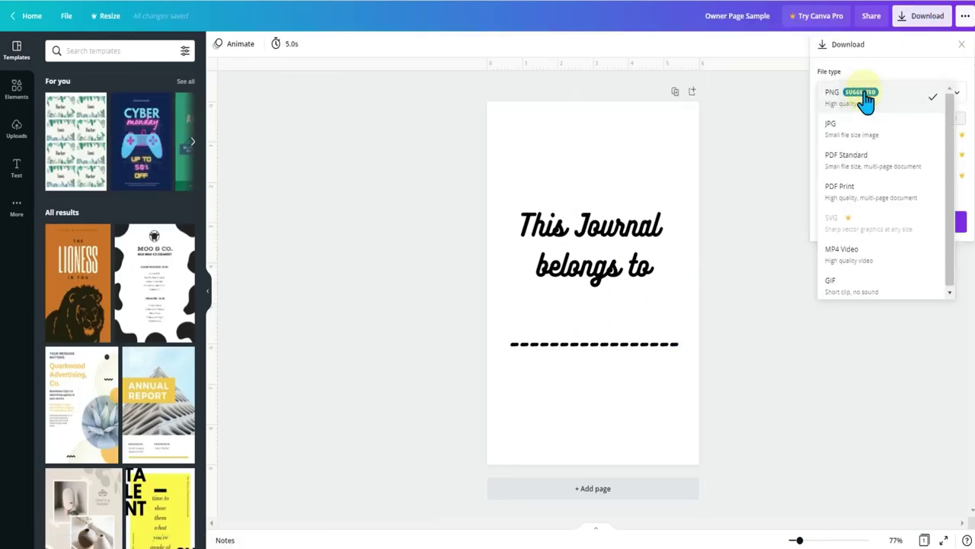
click(877, 350)
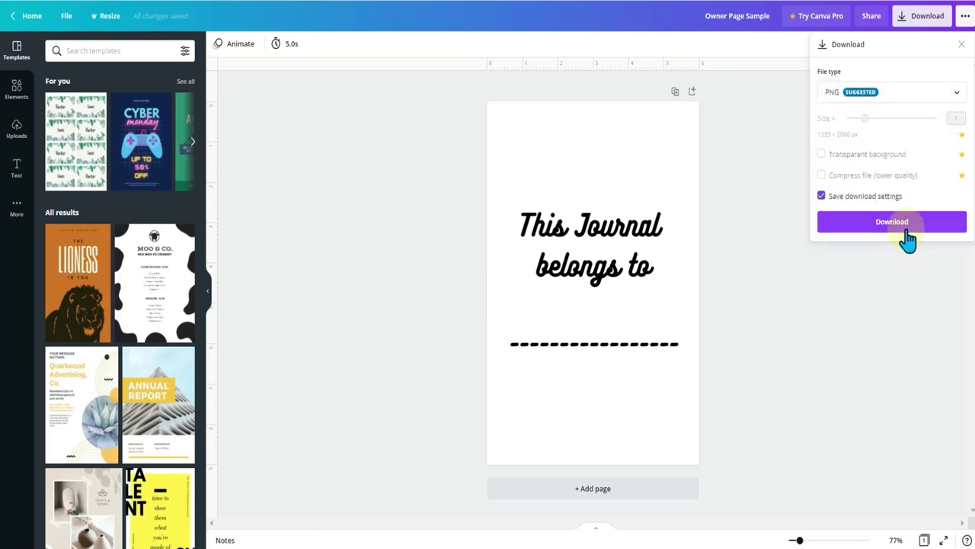
click(901, 225)
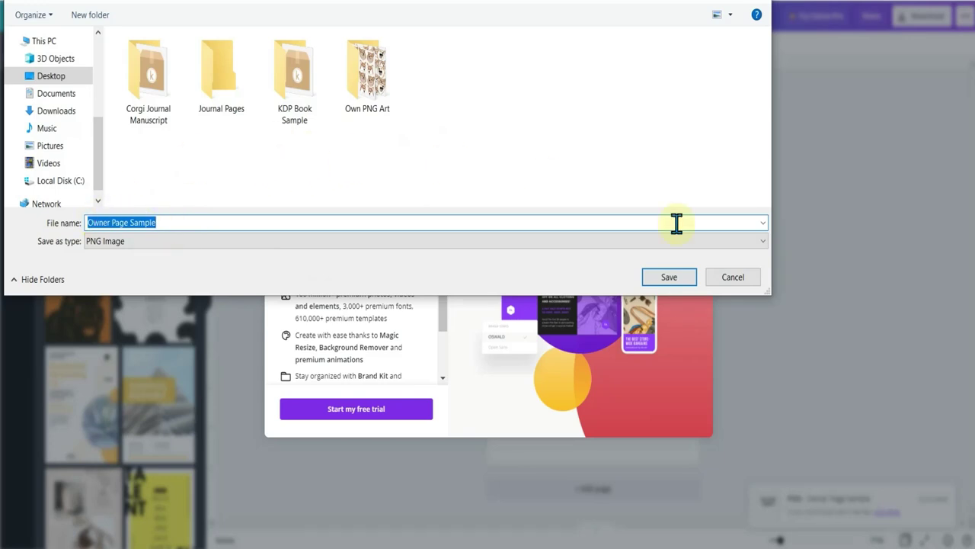
click(663, 278)
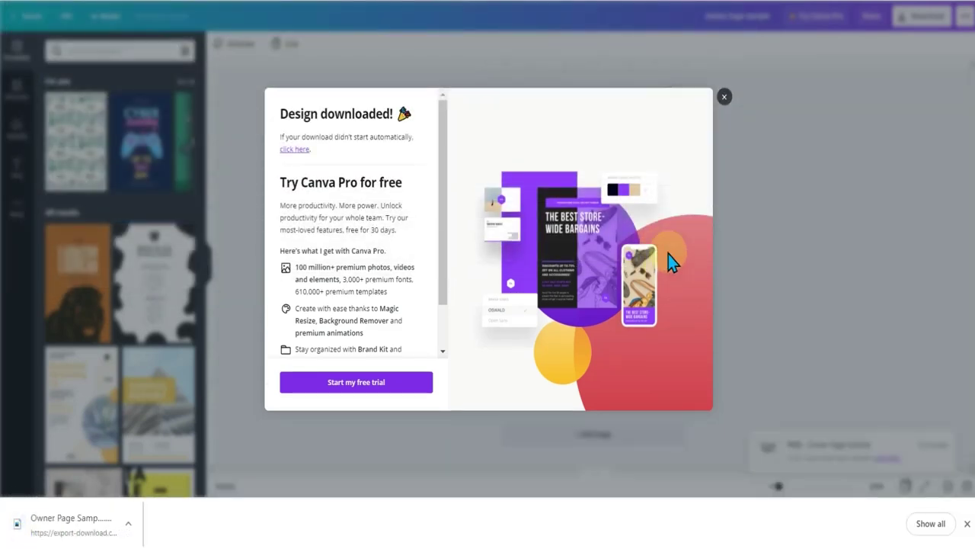
click(725, 97)
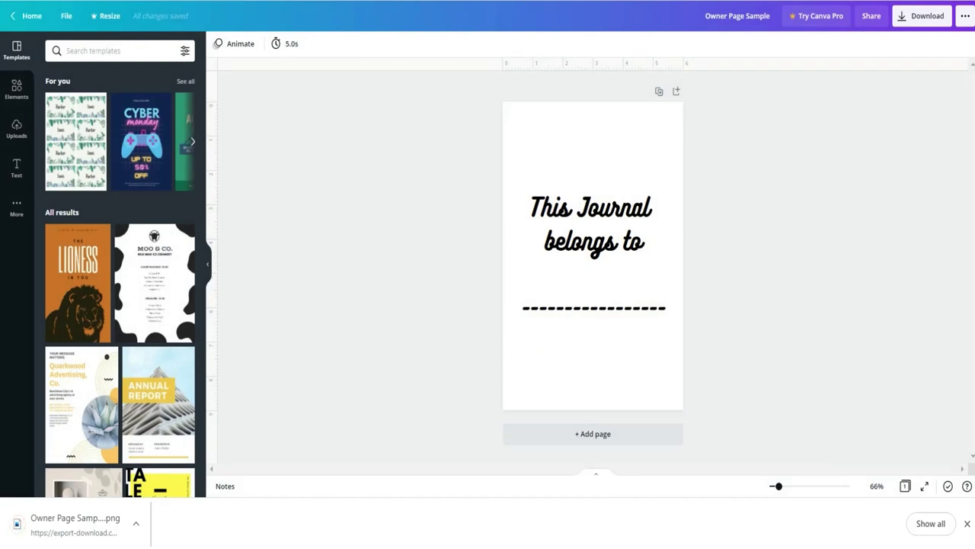
Step: Open the Copyright Page Sample design and save it to the Desktop as a PNG
click(28, 15)
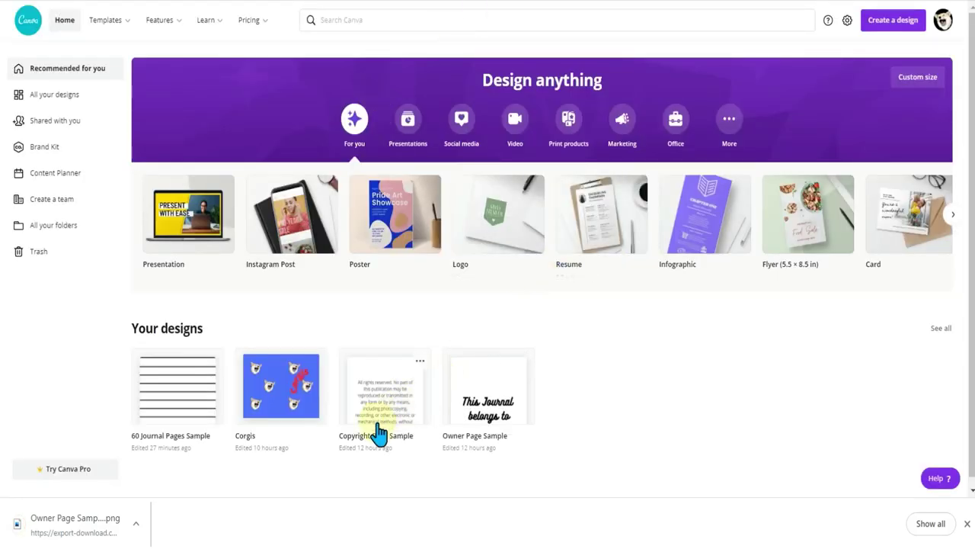
click(404, 392)
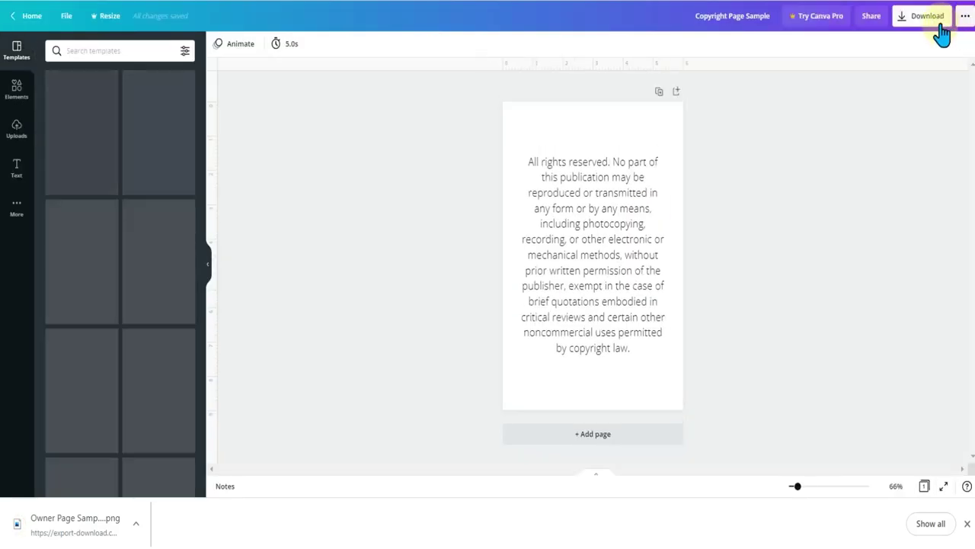
click(942, 33)
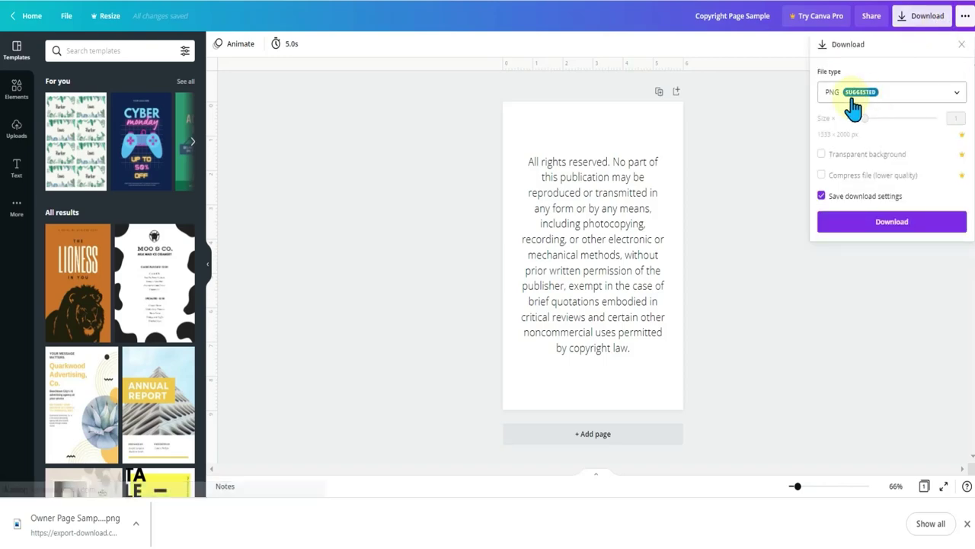
click(888, 222)
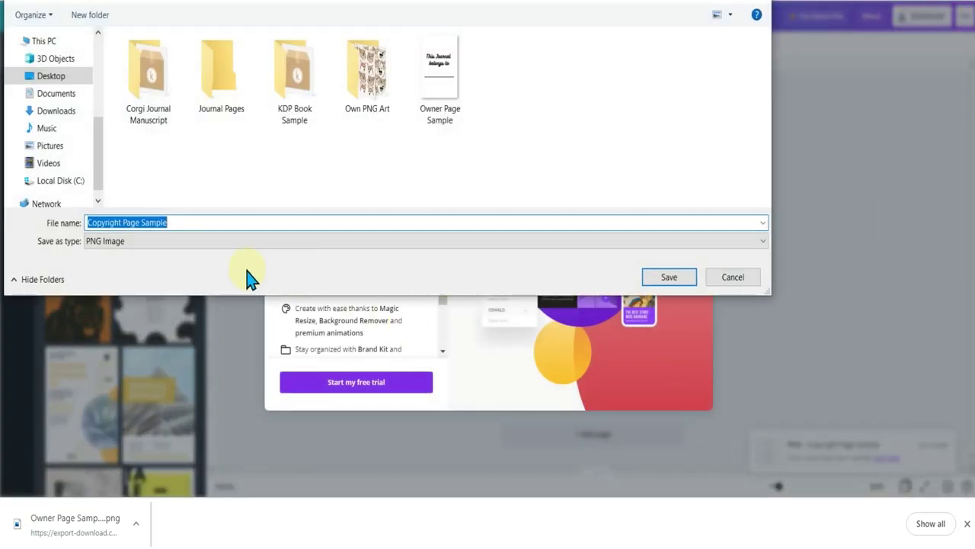
click(669, 276)
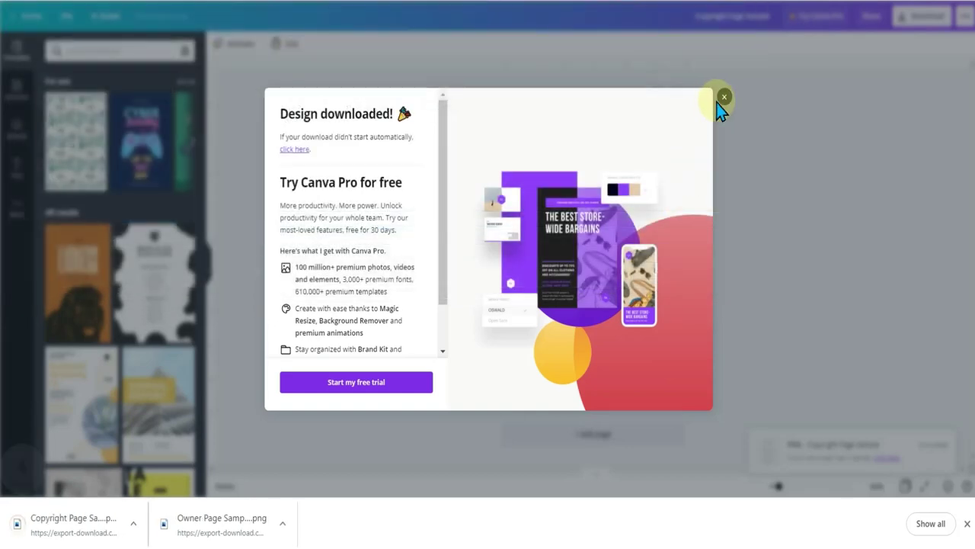
click(720, 100)
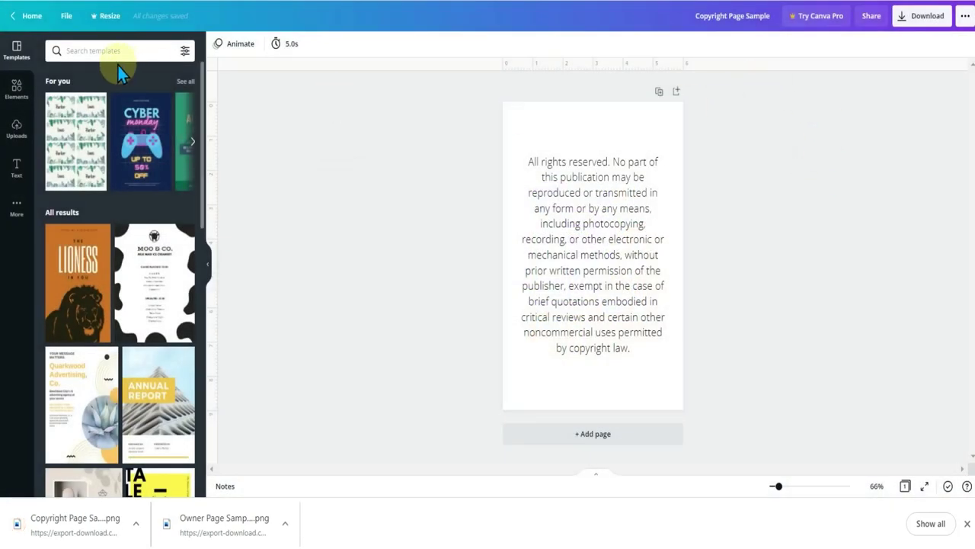
Step: Open the Corgis cover design and check its page dimensions
click(27, 15)
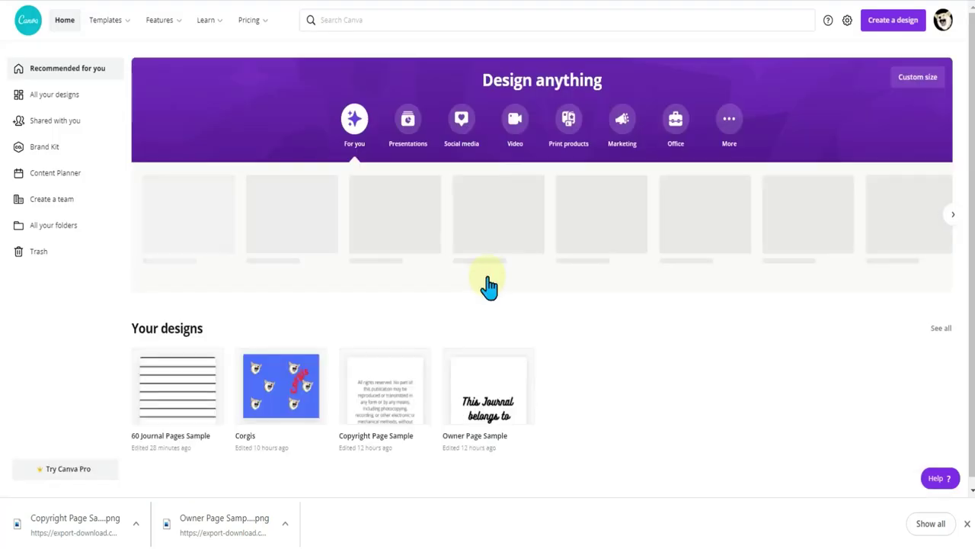
click(256, 410)
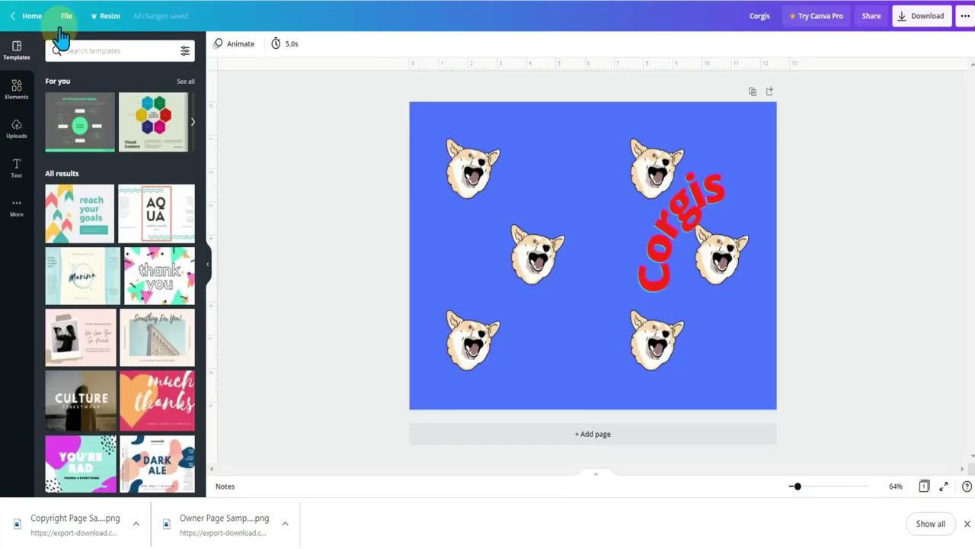
click(64, 17)
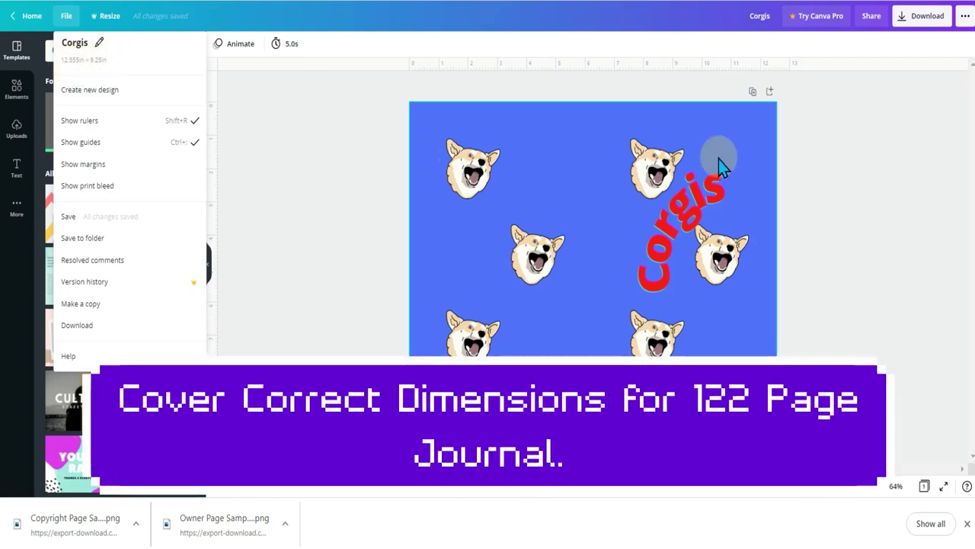
click(891, 322)
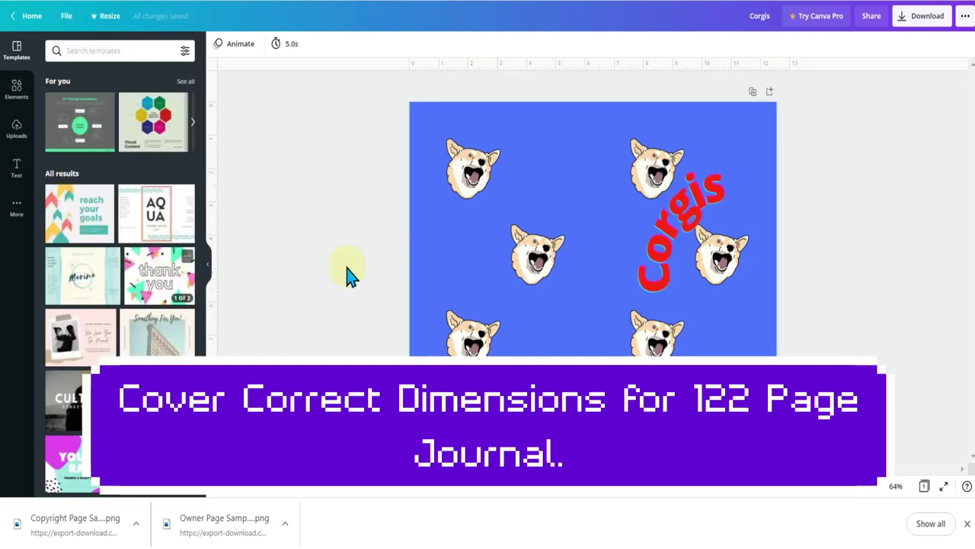
Step: Add a copy of the corgi head near the cover's upper centre and shift the top-left head closer to its corner
click(536, 256)
drag(536, 256, 503, 257)
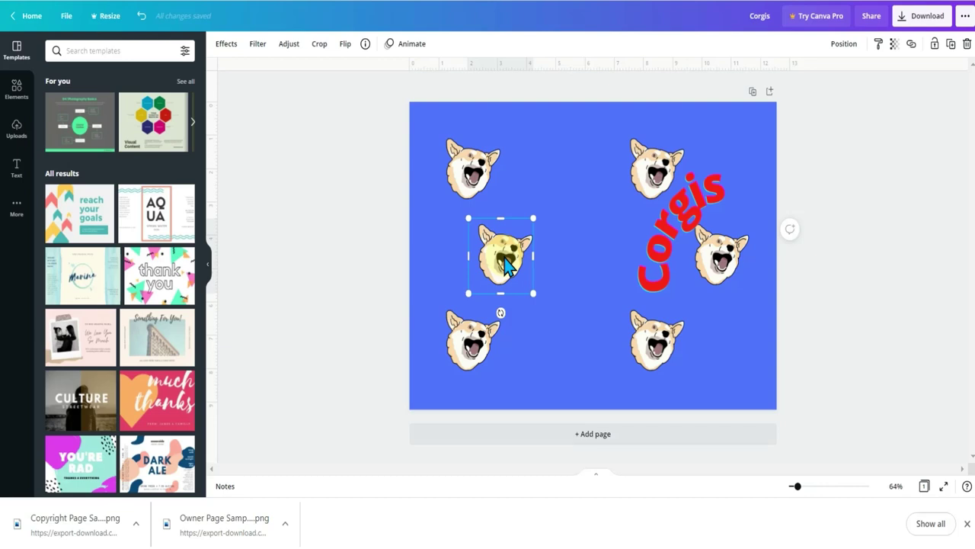
drag(506, 263, 576, 195)
drag(480, 176, 450, 149)
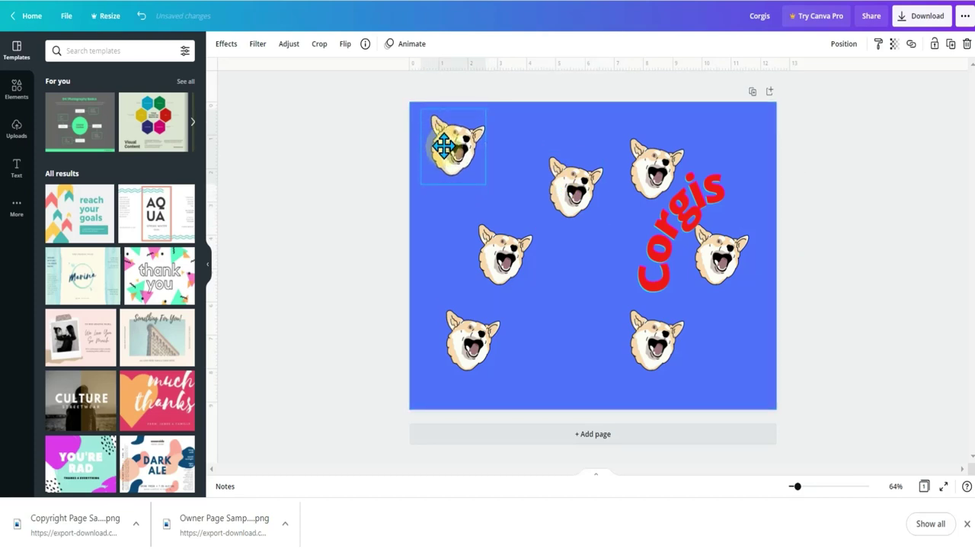
drag(558, 190, 546, 170)
Step: Rearrange the corgi heads so one sits near the lower-left corner and one mid-left, and adjust the two heads along the upper right
click(506, 283)
drag(507, 284, 584, 374)
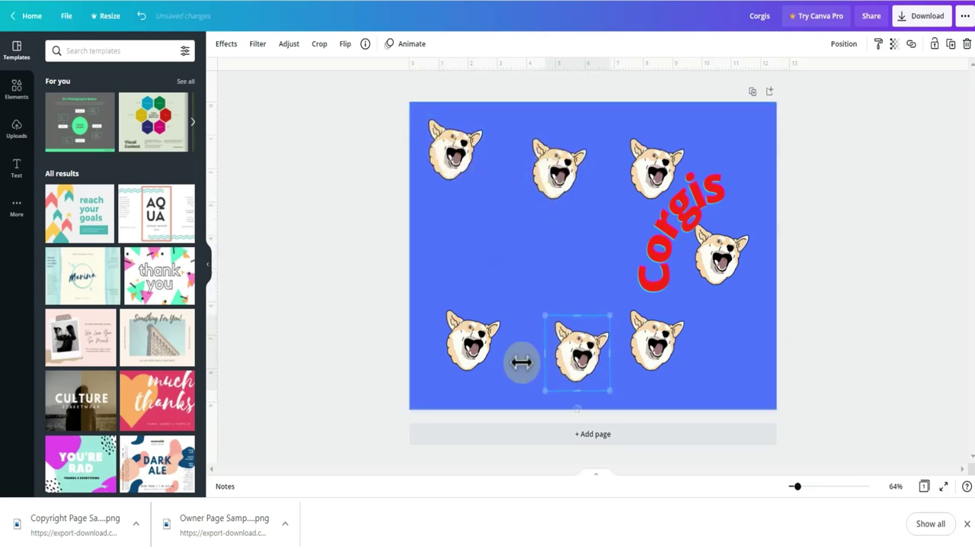
drag(476, 347, 491, 258)
drag(571, 348, 450, 352)
drag(493, 259, 515, 261)
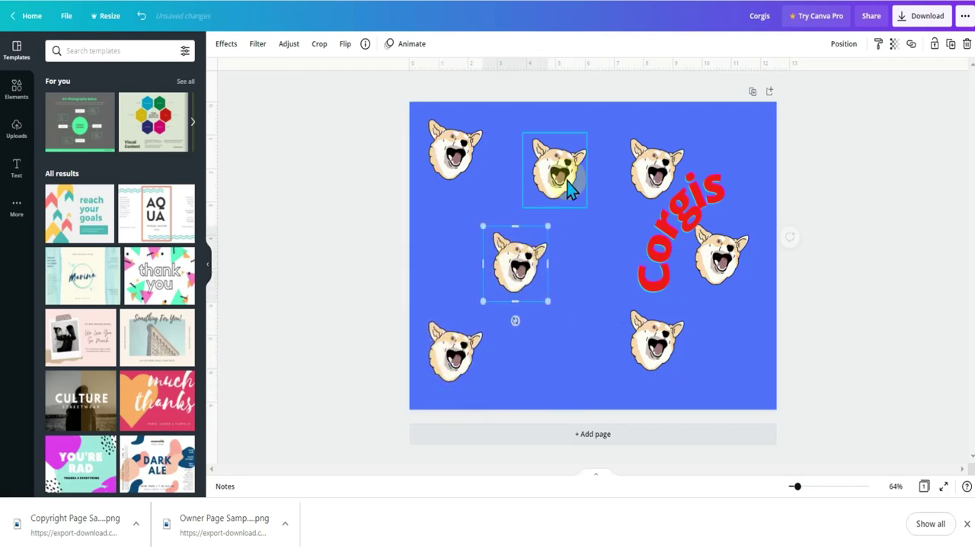
drag(571, 188, 580, 187)
drag(661, 169, 660, 158)
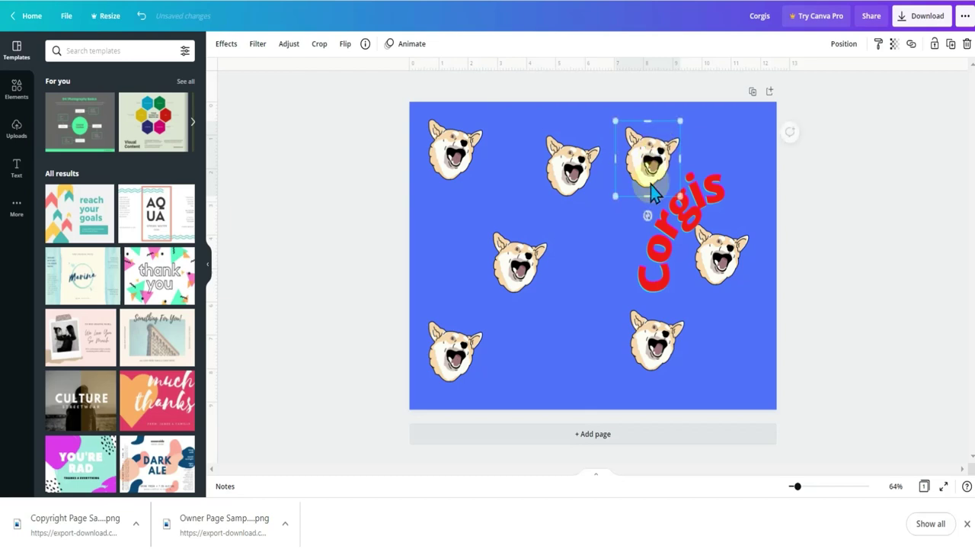
Step: Move the lower-right corgi head toward the bottom centre, paste another near the lower-right corner, and fine-tune the upper heads
drag(666, 346, 604, 324)
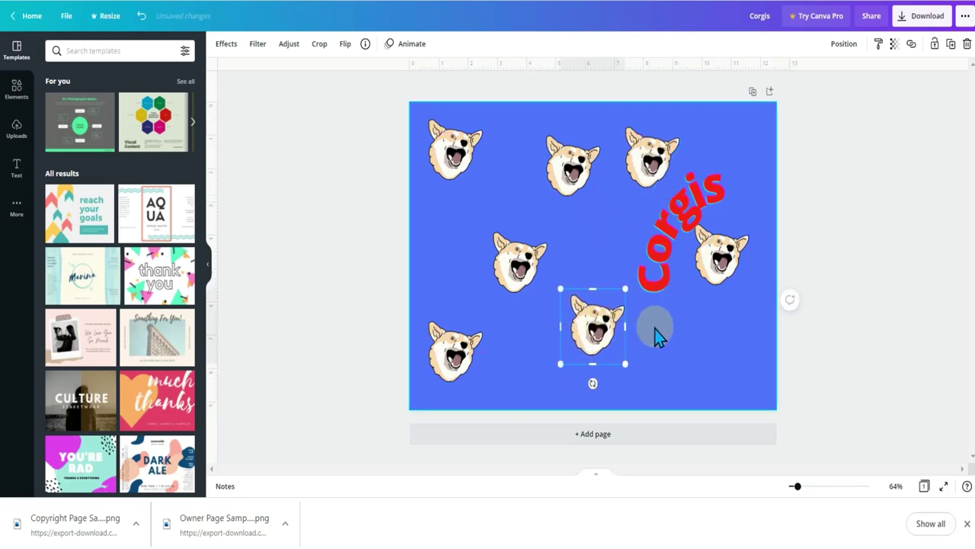
key(ctrl+v)
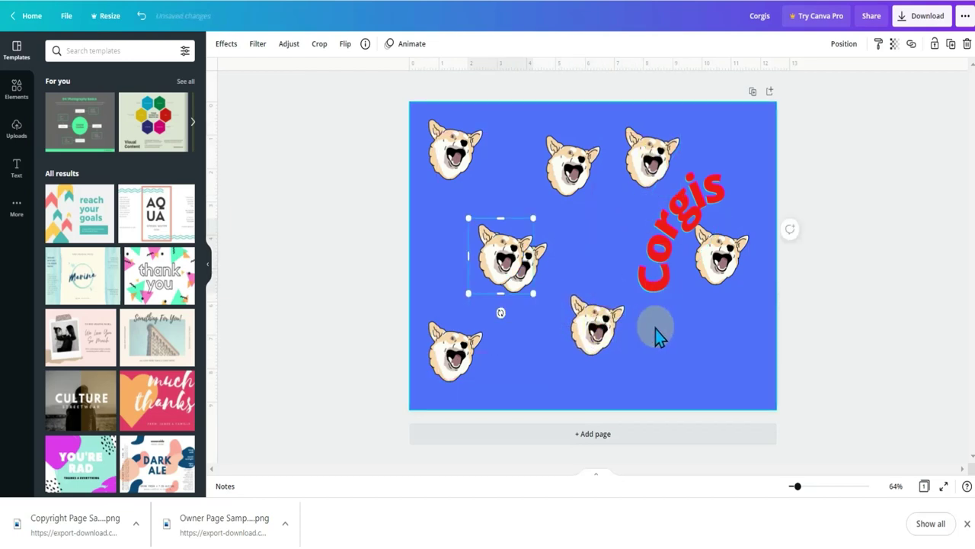
drag(496, 254, 699, 350)
drag(644, 156, 653, 158)
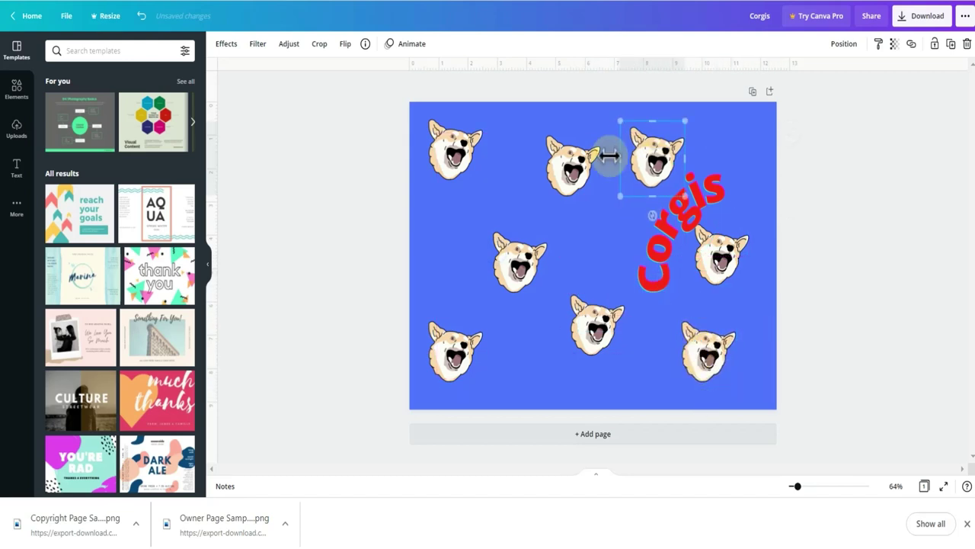
click(576, 152)
drag(576, 152, 576, 154)
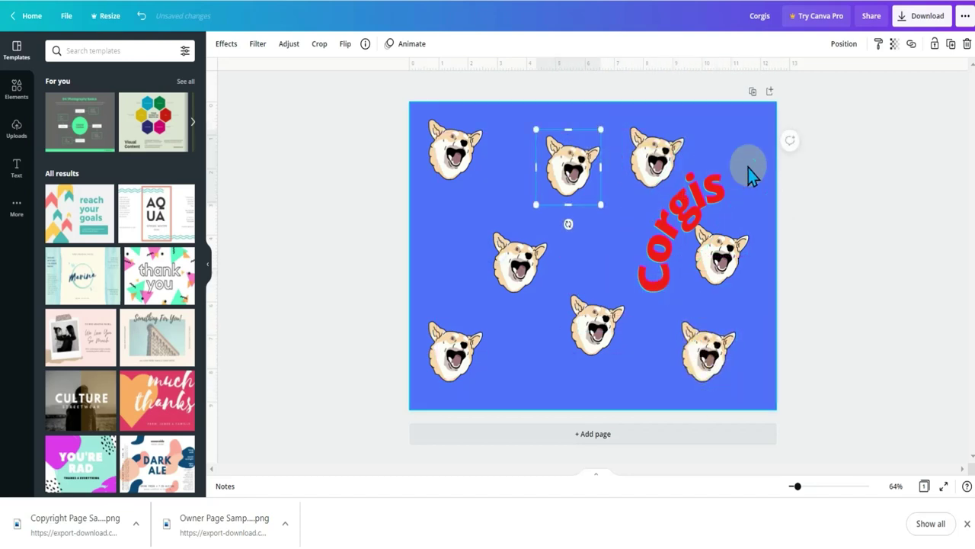
click(828, 227)
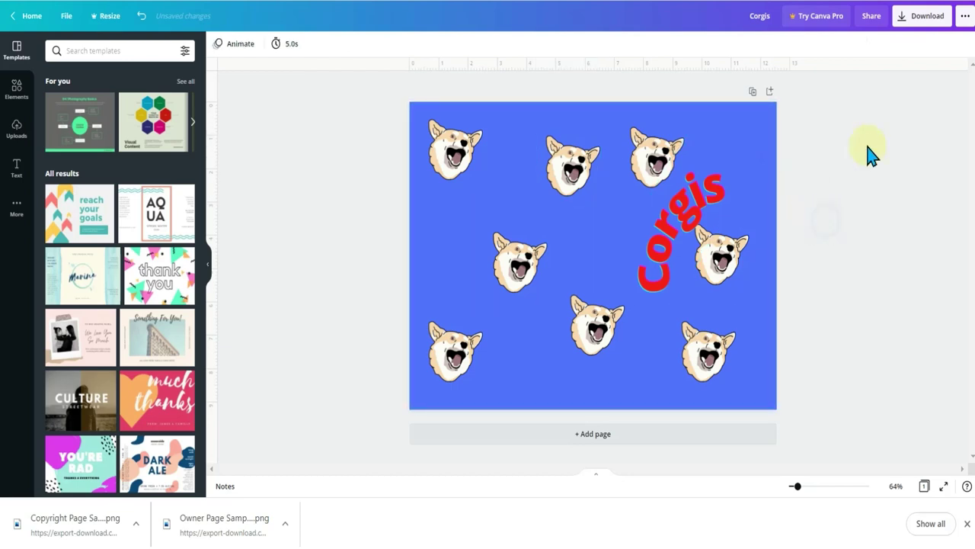
Step: Download the cover as PDF Print and save it to the Desktop as Sample Cover
click(920, 16)
click(860, 93)
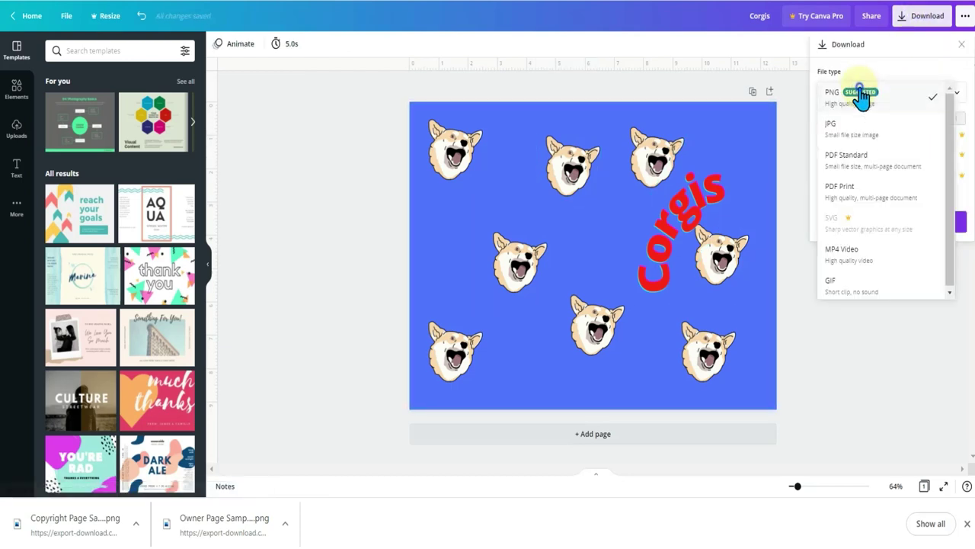
click(862, 190)
click(855, 161)
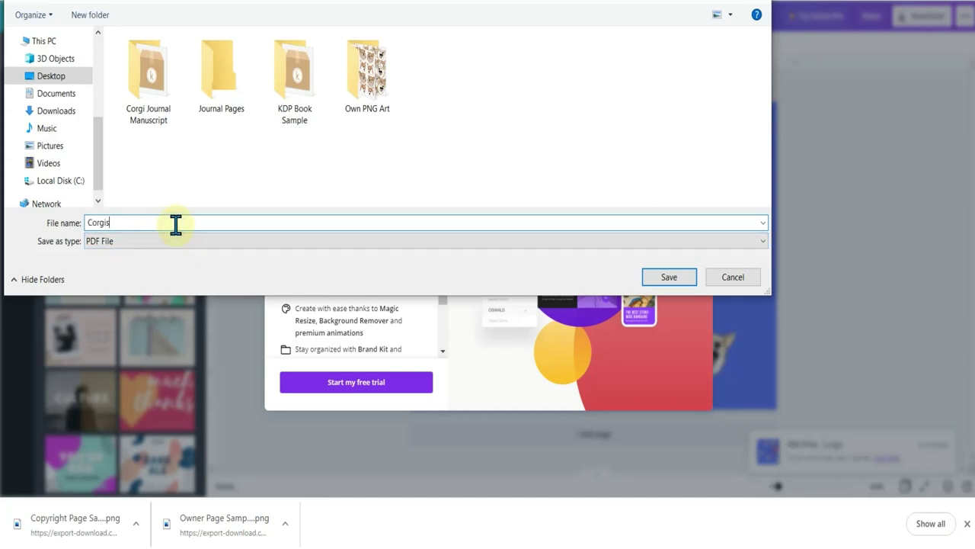
key(ctrl+a)
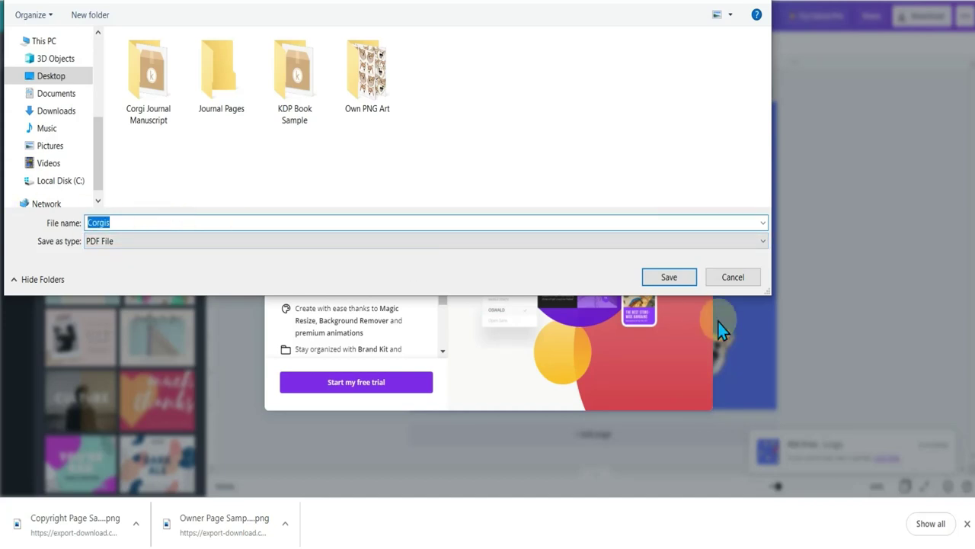
text(Sample Cove)
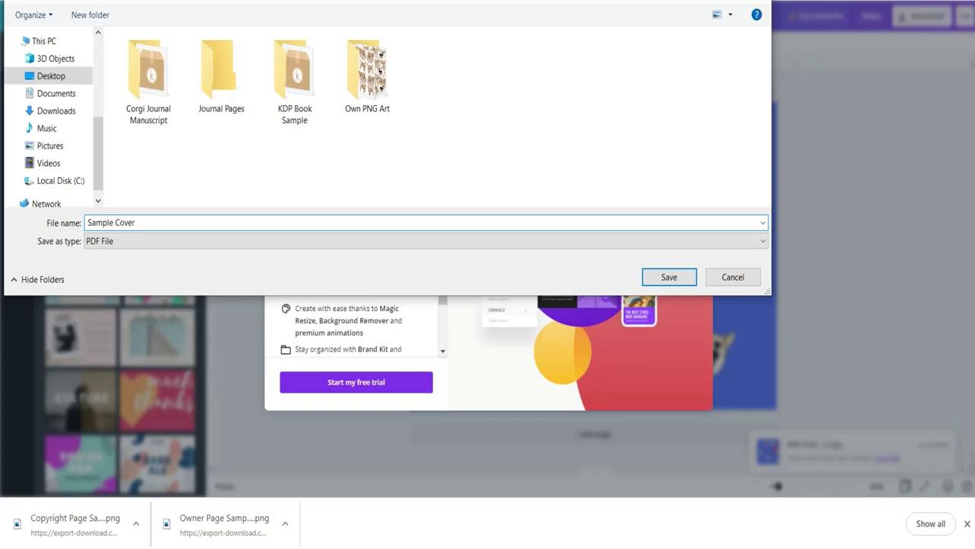
click(685, 279)
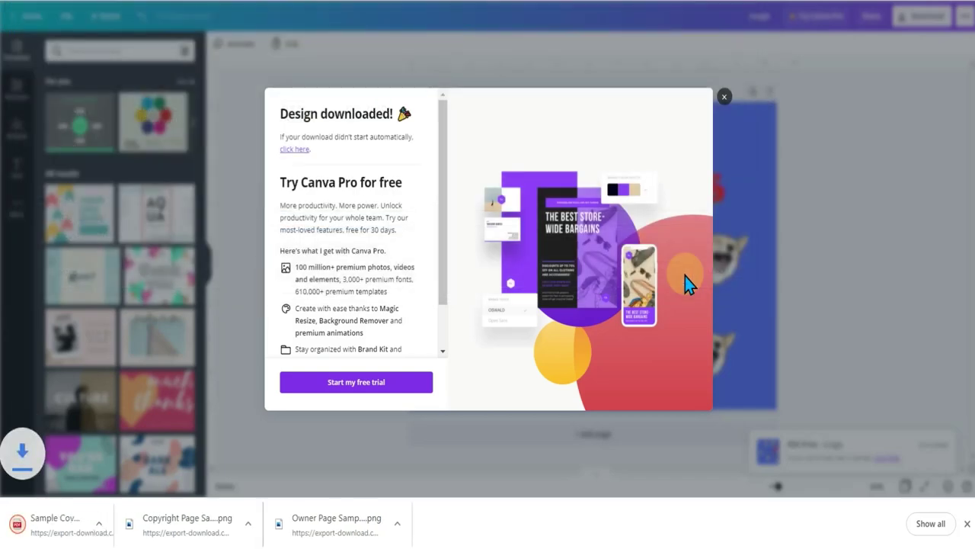
click(723, 96)
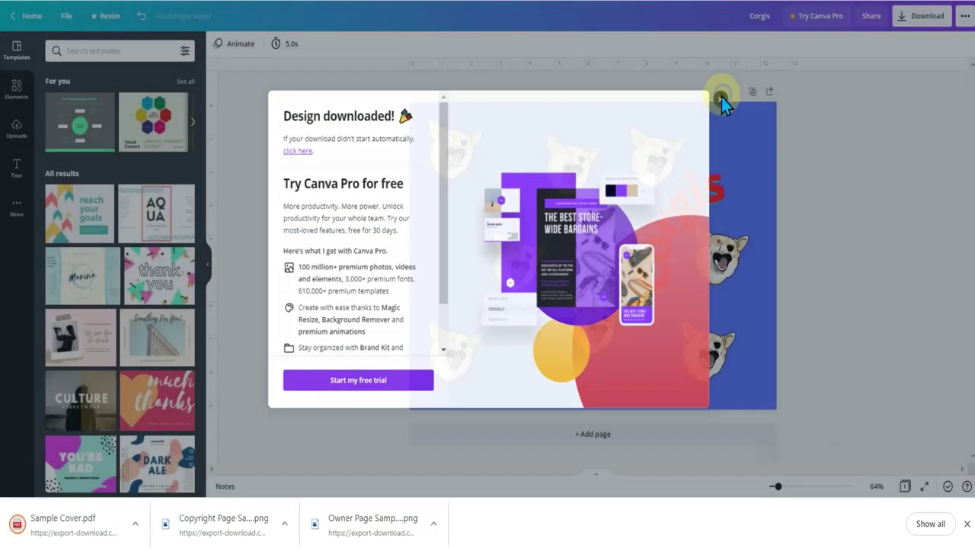
Step: Return to the design overview and move the 60 Journal Pages Sample design to the trash
click(29, 15)
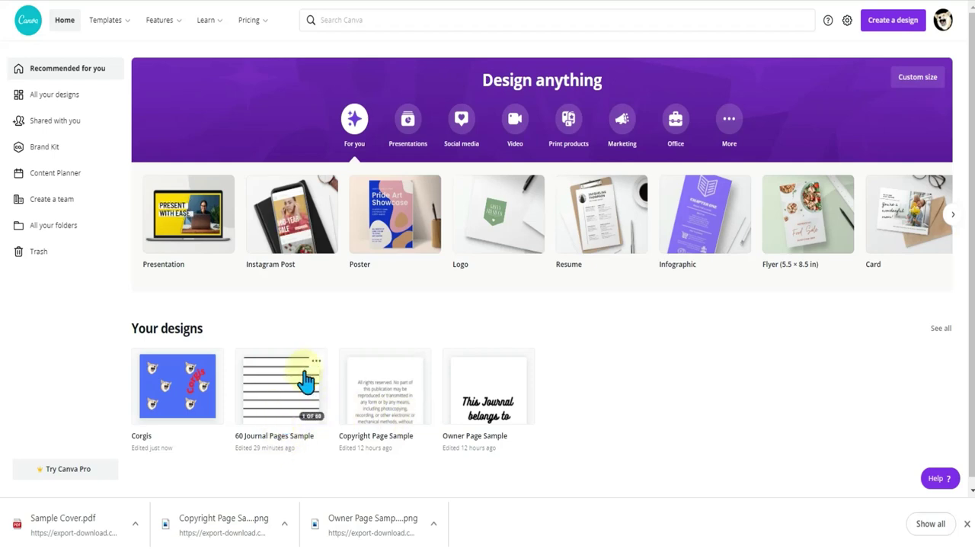
click(316, 361)
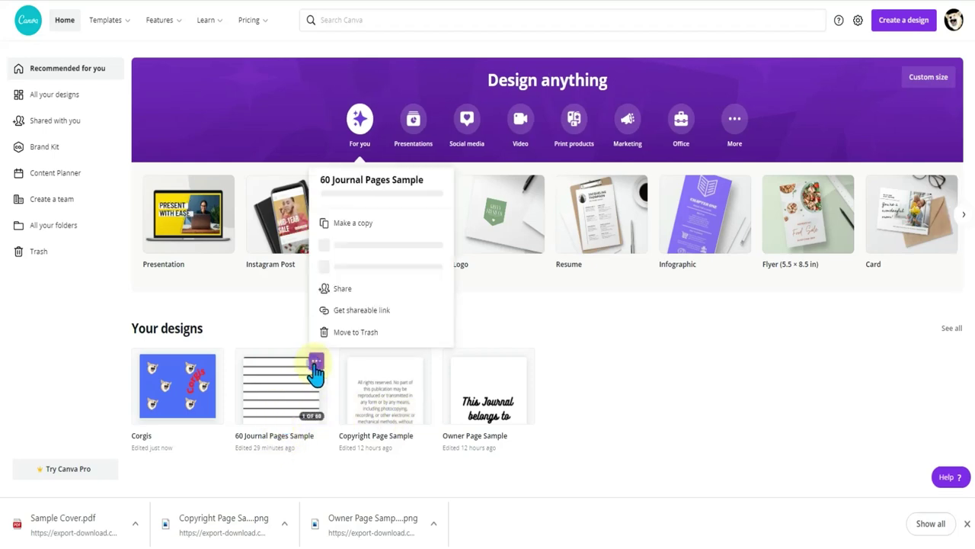
click(362, 330)
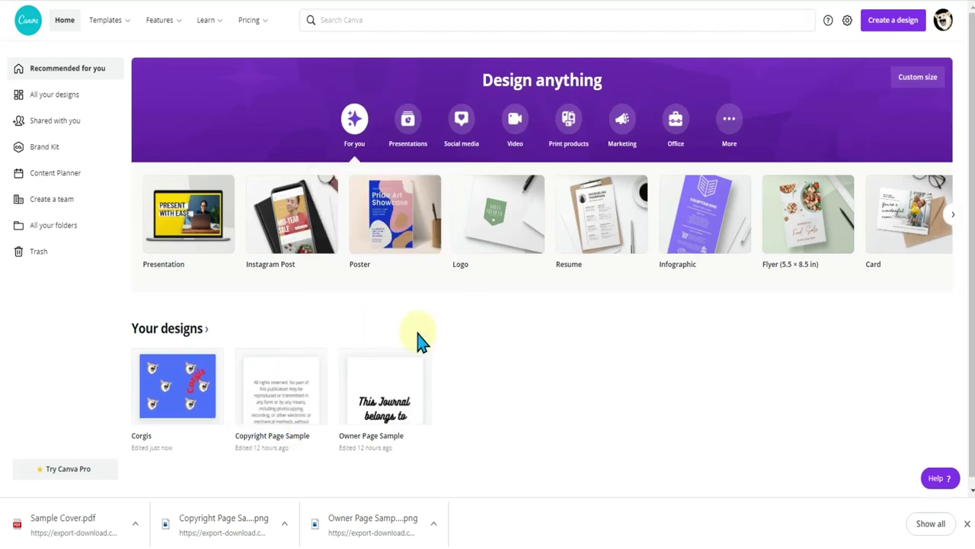
Step: Create a new blank design with a custom size of 6 × 9 in
click(918, 79)
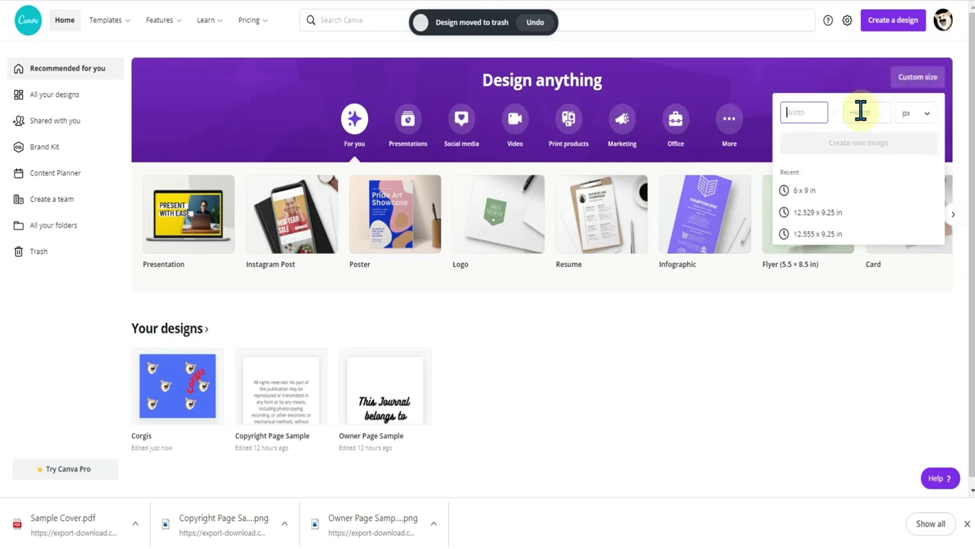
click(913, 115)
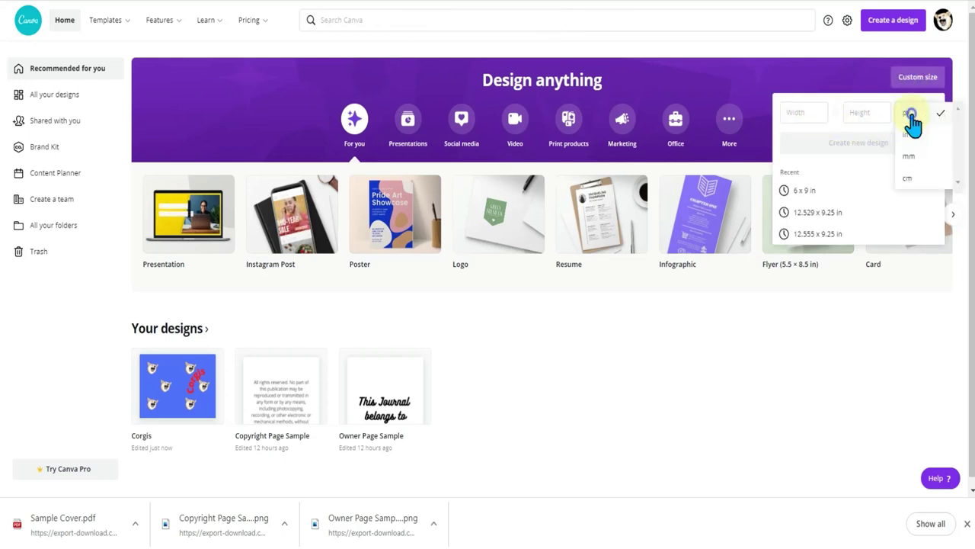
click(913, 135)
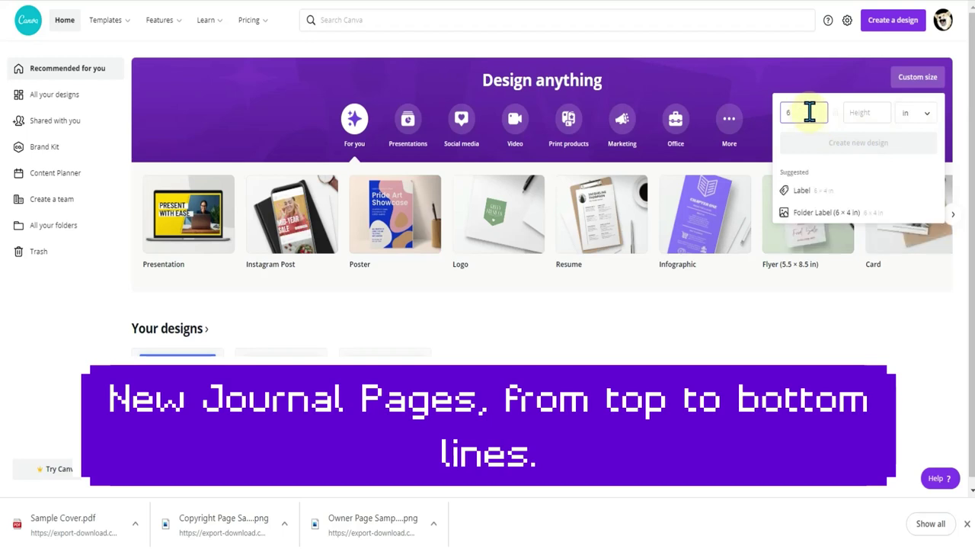
click(879, 112)
text(9)
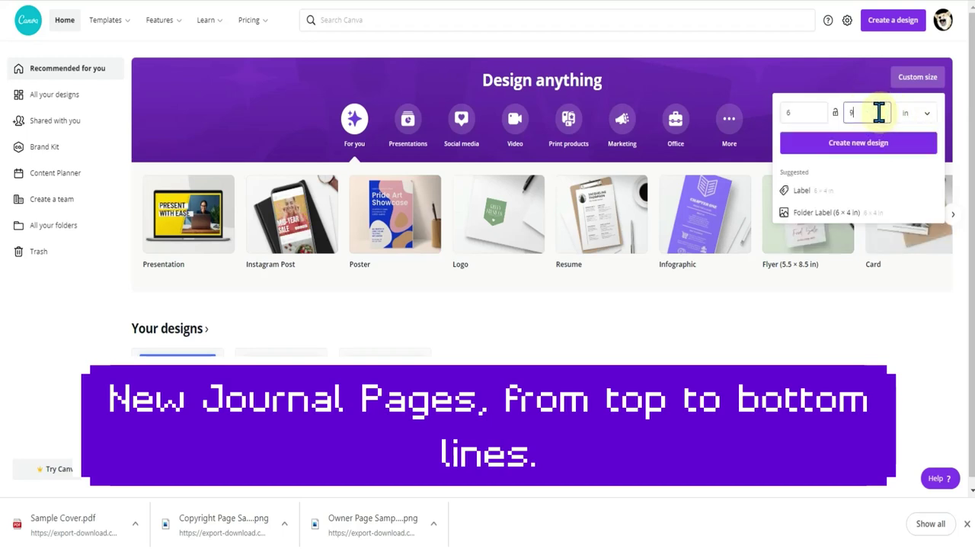
click(876, 144)
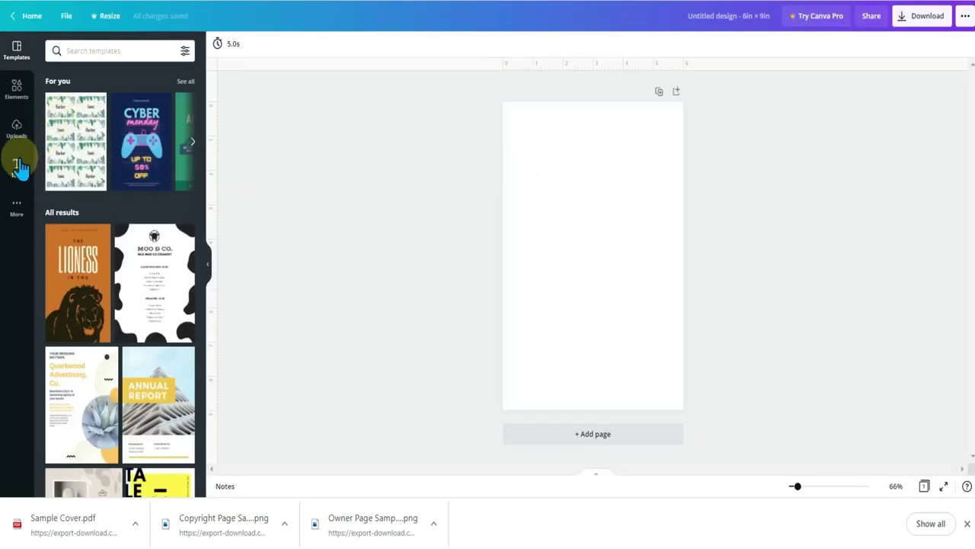
Step: Add a plain straight line along the page's top edge and stretch it across the full page width
click(17, 89)
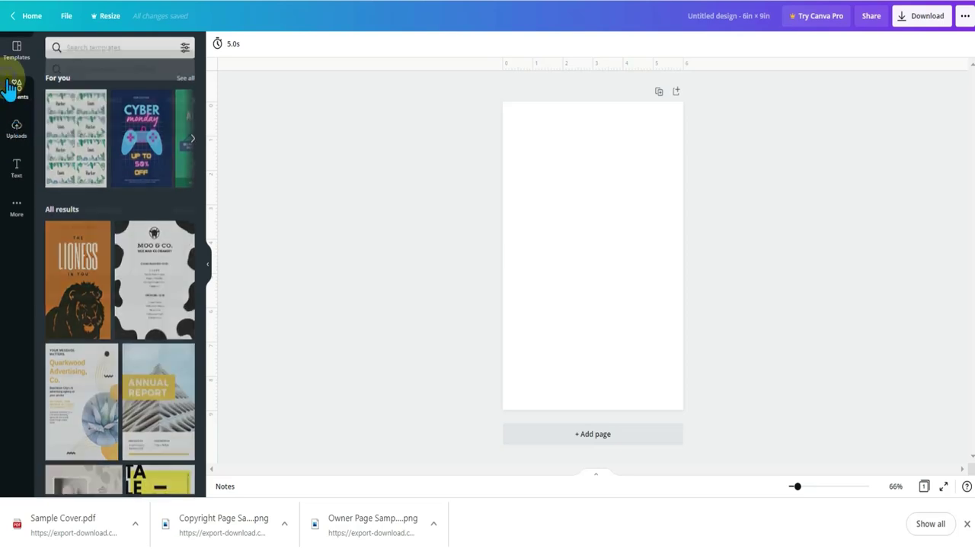
drag(116, 211, 506, 104)
drag(655, 111, 680, 101)
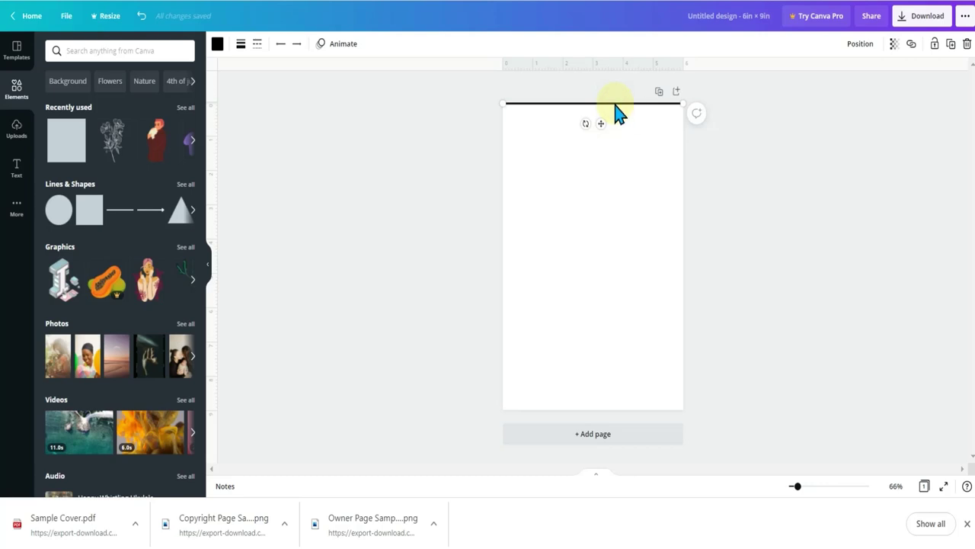
Step: Duplicate the line until there are 20 lines, and place the last copy along the page's bottom edge
key(ctrl+d)
key(ctrl+d)
key(ctrl+d)
key(ctrl+d)
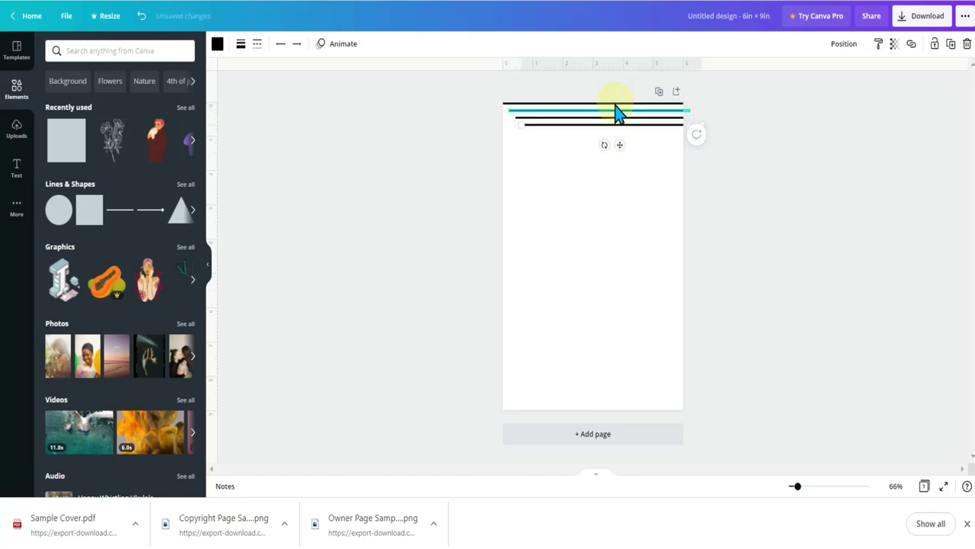
key(ctrl+d)
key(ctrl+d)
key(ctrl+d)
key(ctrl+d)
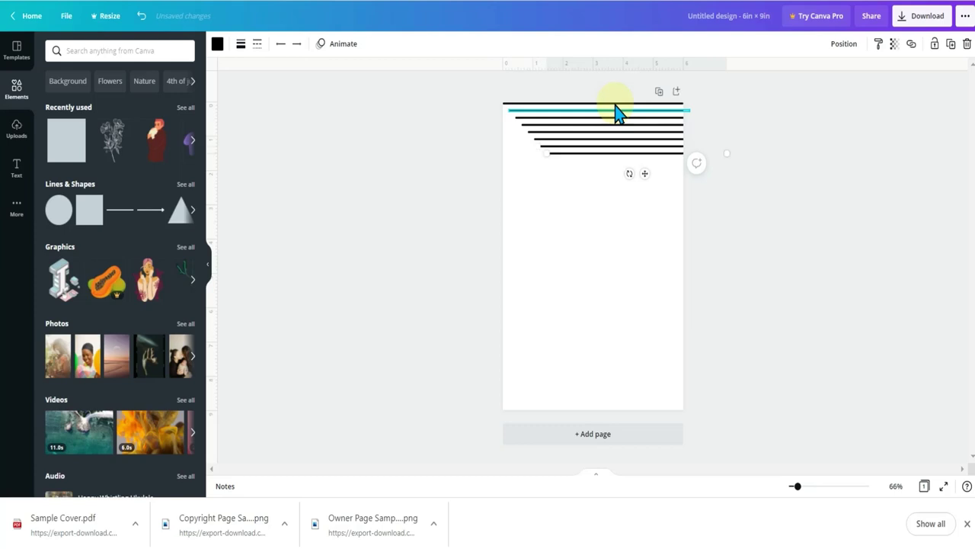
key(ctrl+d)
key(ctrl+d)
key(ctrl+d)
key(ctrl+d)
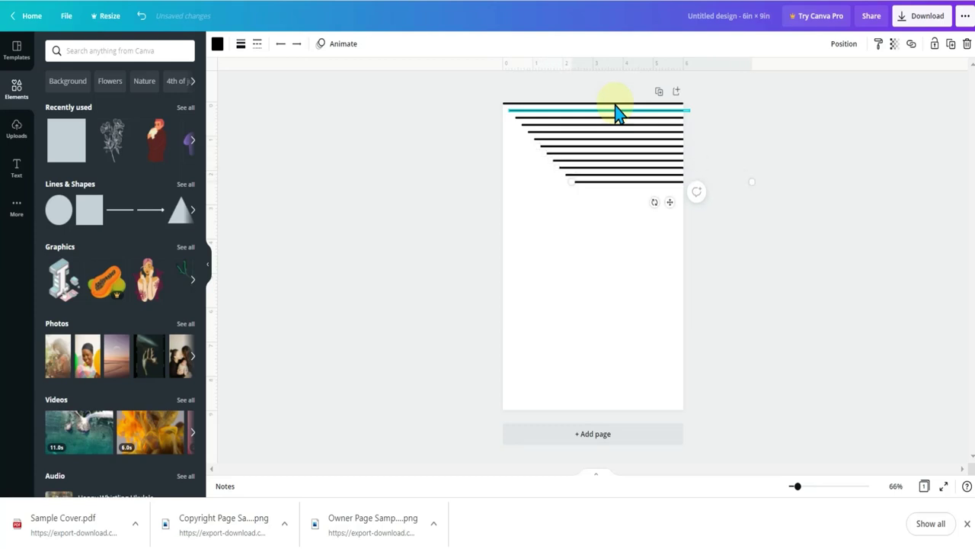
key(ctrl+d)
key(ctrl+d)
key(ctrl+d)
key(ctrl+d)
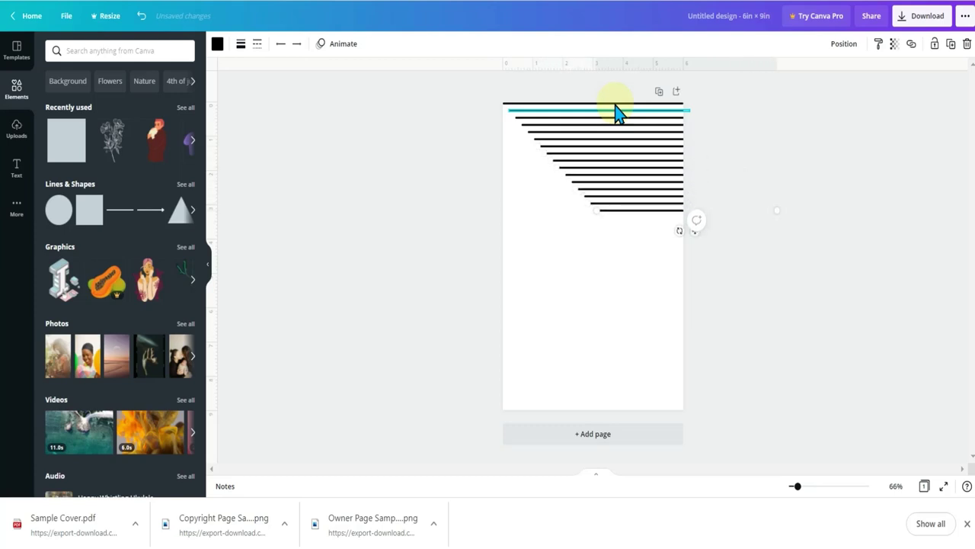
key(ctrl+d)
key(ctrl+d)
key(ctrl+d)
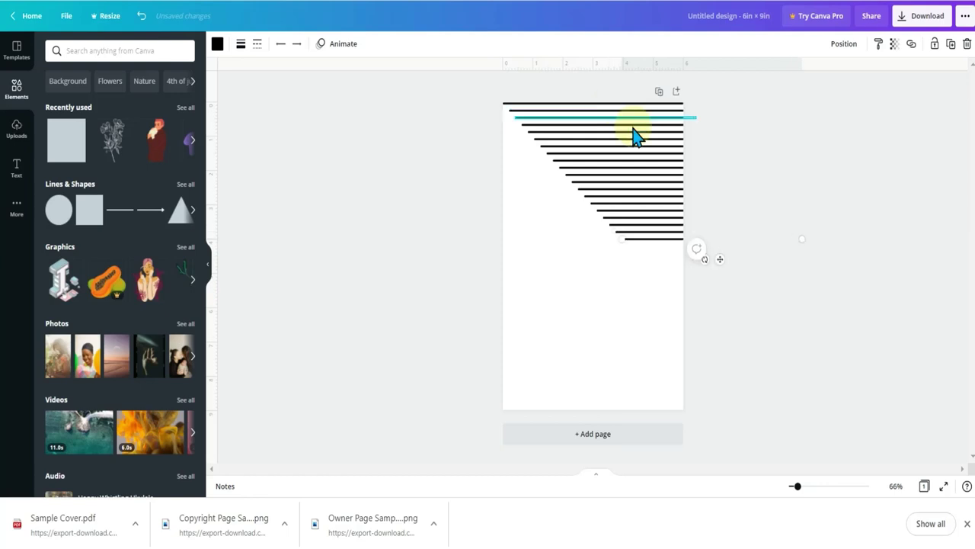
drag(653, 240, 533, 409)
click(765, 419)
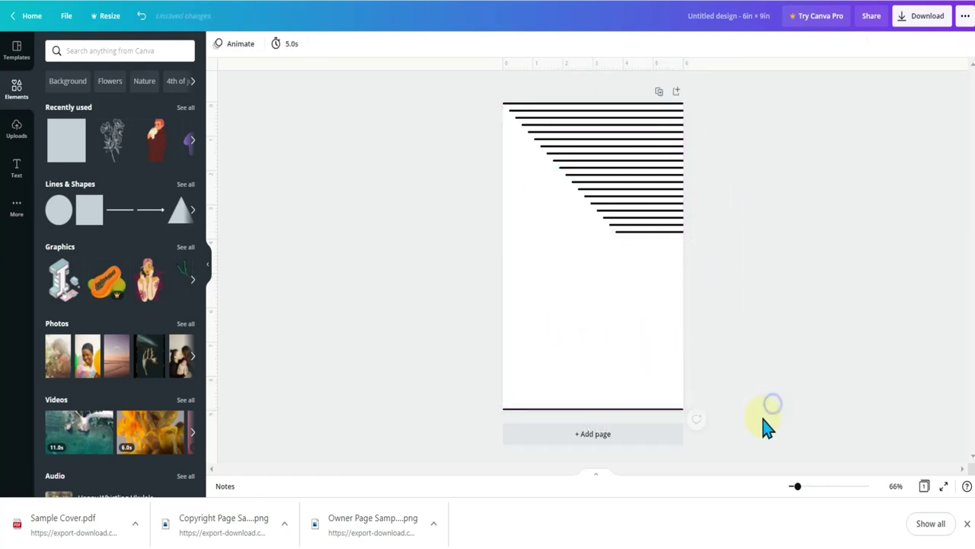
Step: Align all the lines to the left and space them evenly vertically over the page
drag(746, 440, 423, 81)
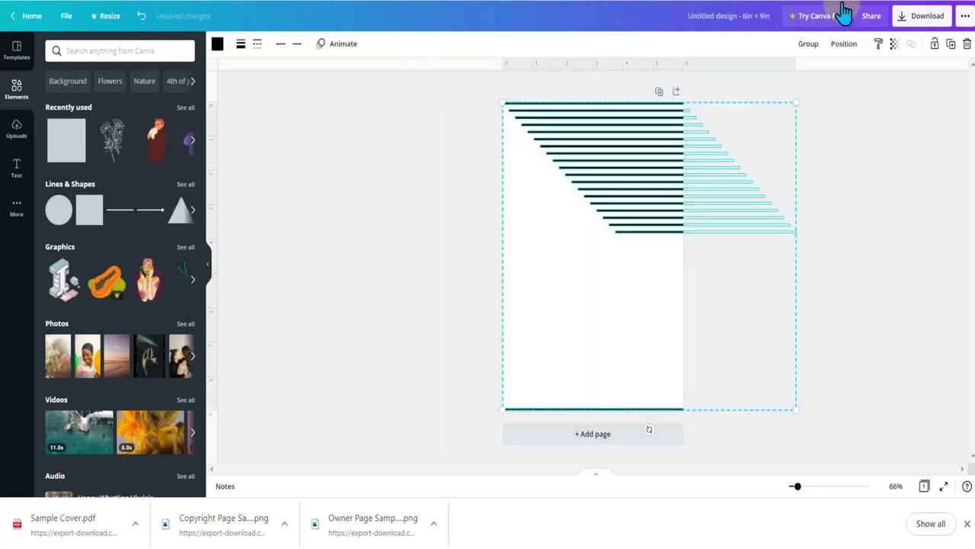
click(844, 44)
click(804, 152)
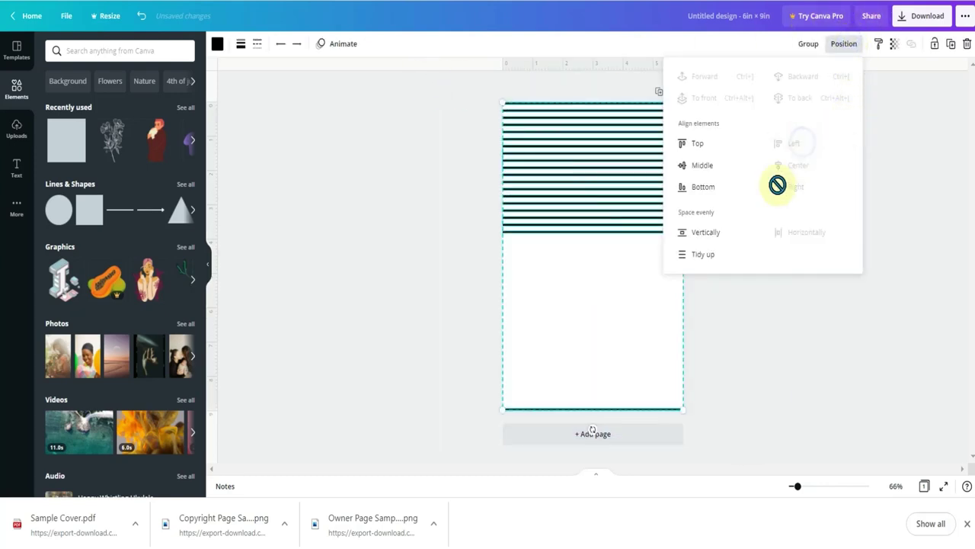
click(719, 233)
click(770, 377)
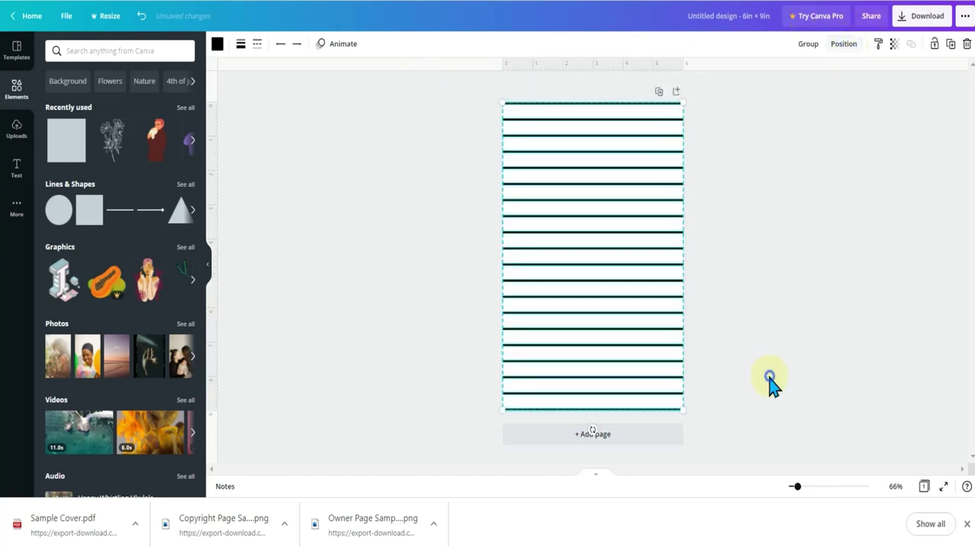
click(717, 210)
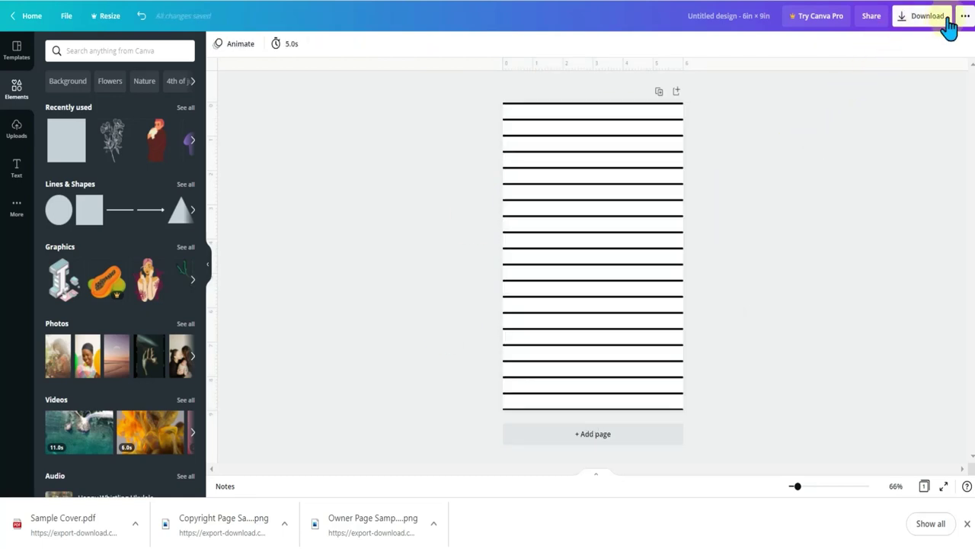
Step: Duplicate the lined page until the design has 60 pages
click(660, 92)
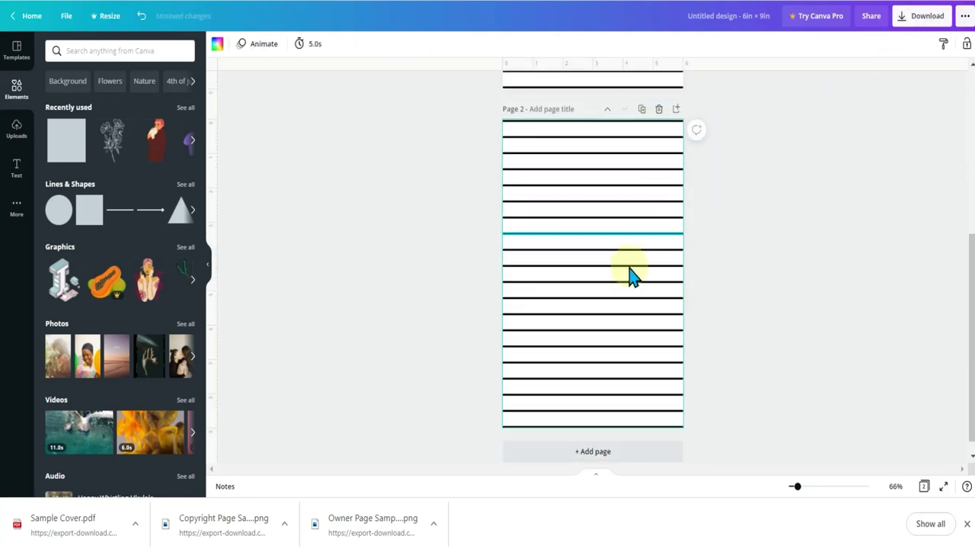
click(641, 111)
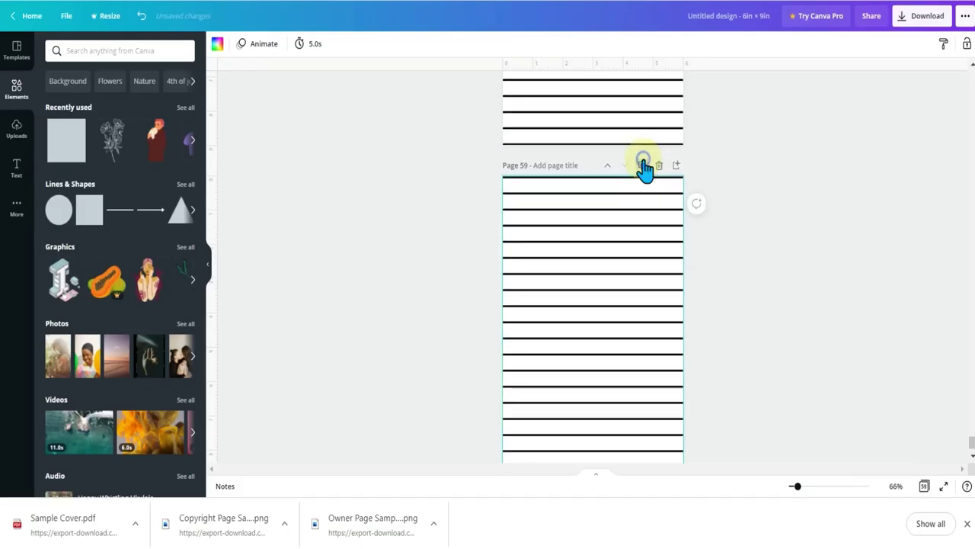
click(823, 277)
scroll(544, 330, down, 2)
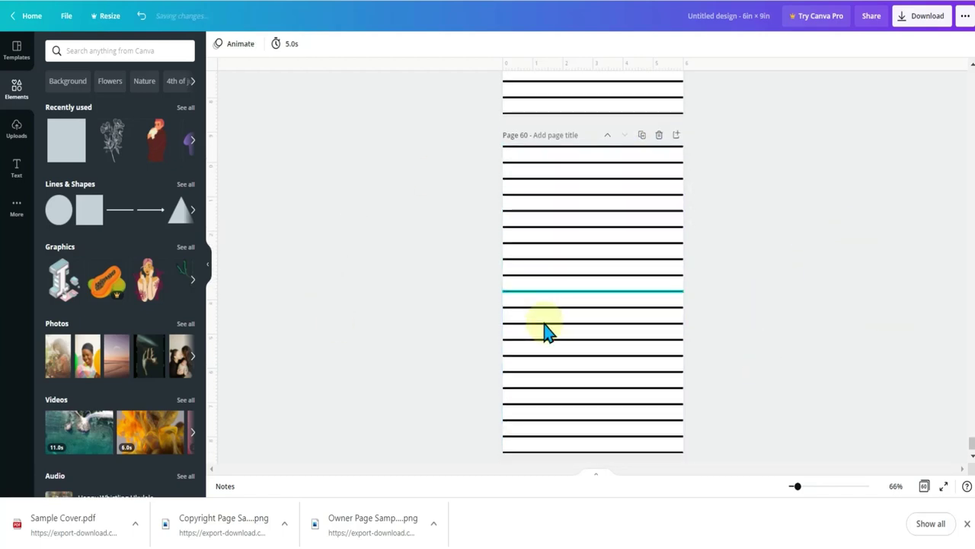
scroll(914, 133, up, 1)
Step: Download all 60 pages as PNG
click(929, 17)
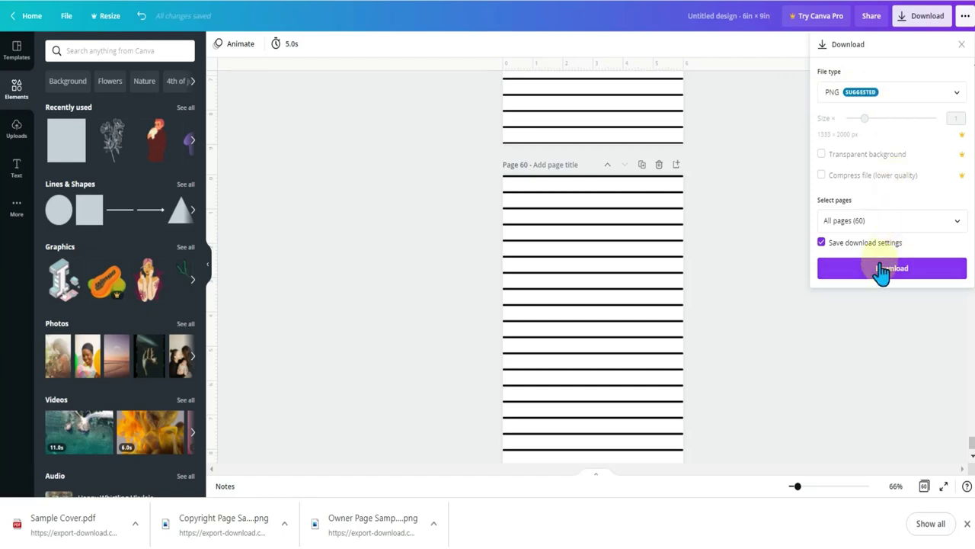
click(902, 271)
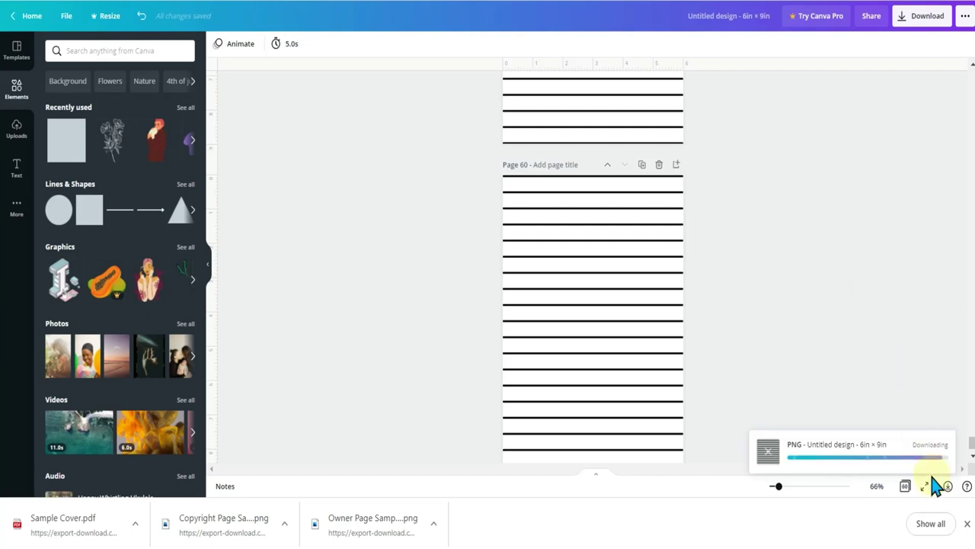
click(967, 523)
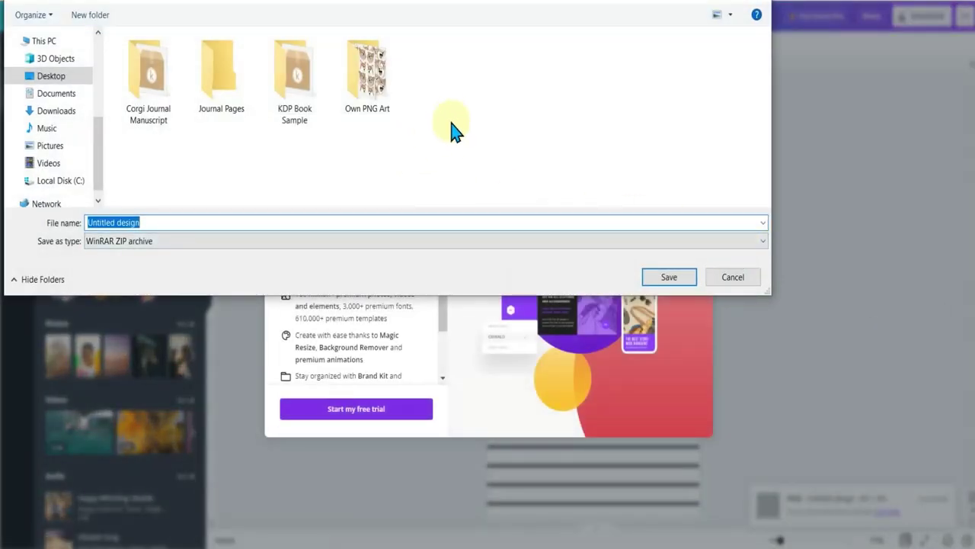
right_click(457, 101)
click(503, 293)
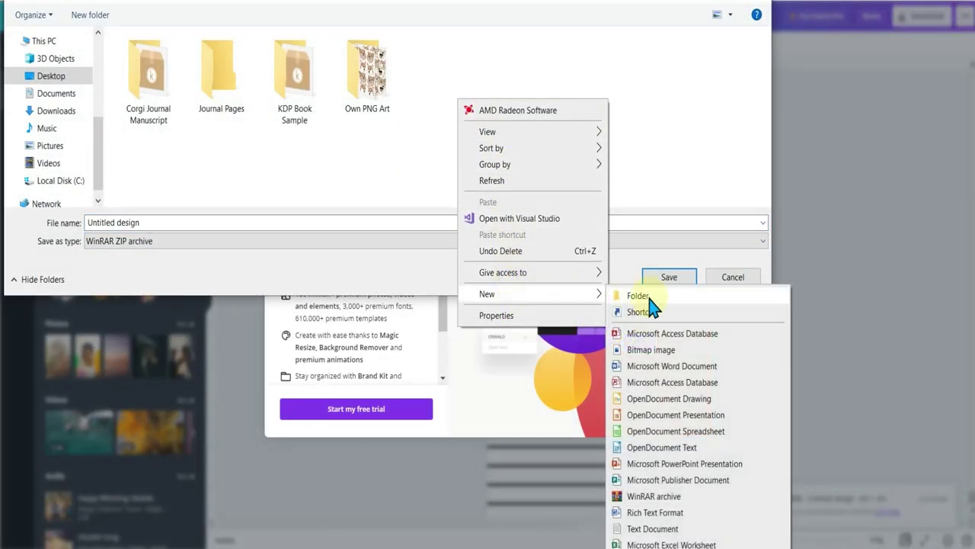
click(654, 298)
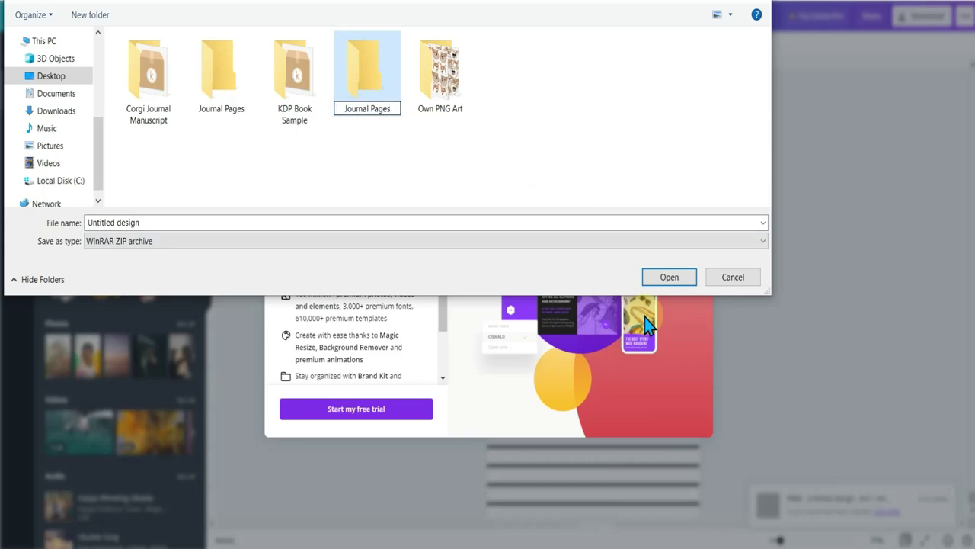
click(577, 252)
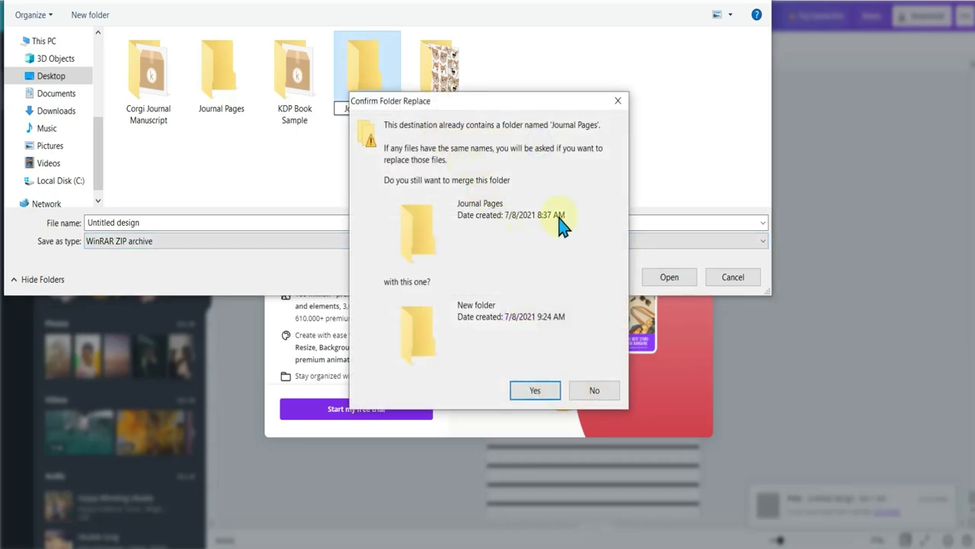
click(618, 100)
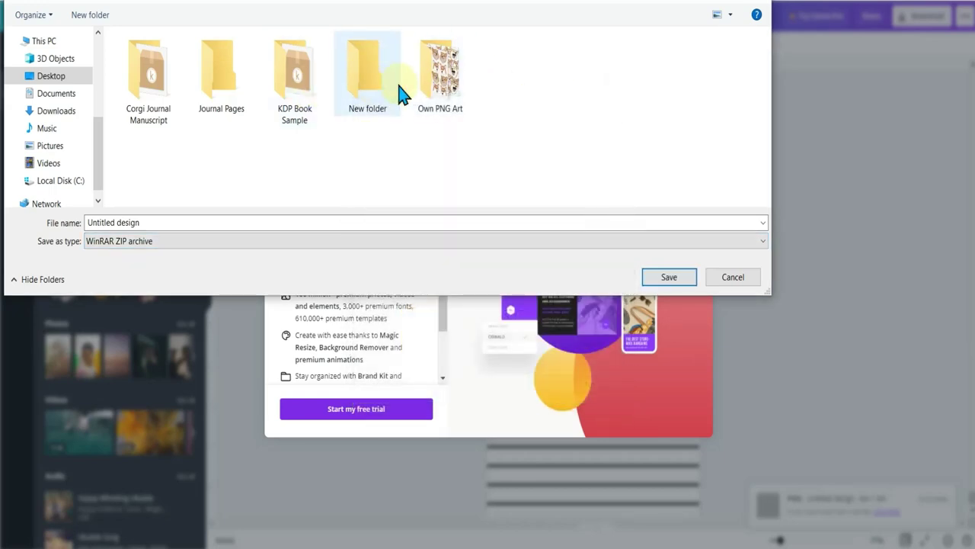
click(402, 95)
key(Delete)
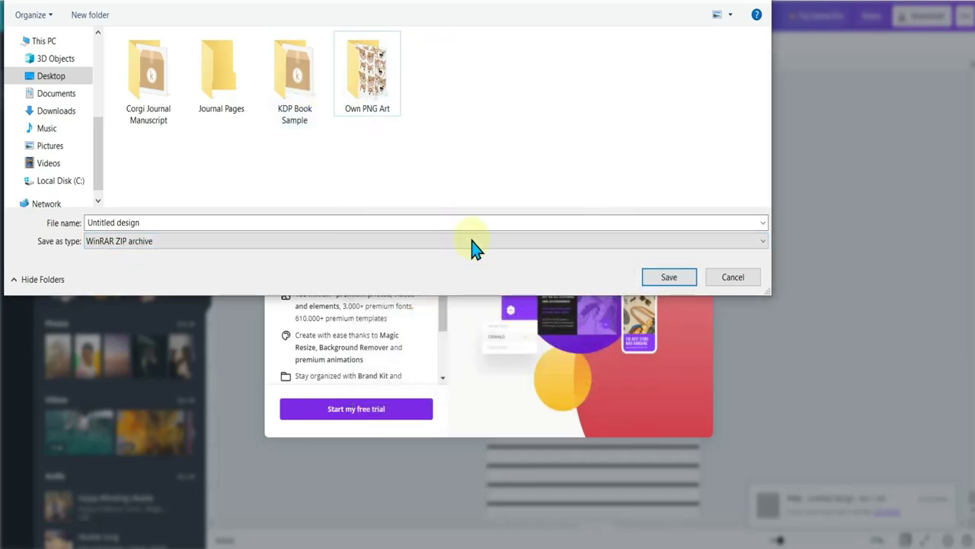
click(213, 92)
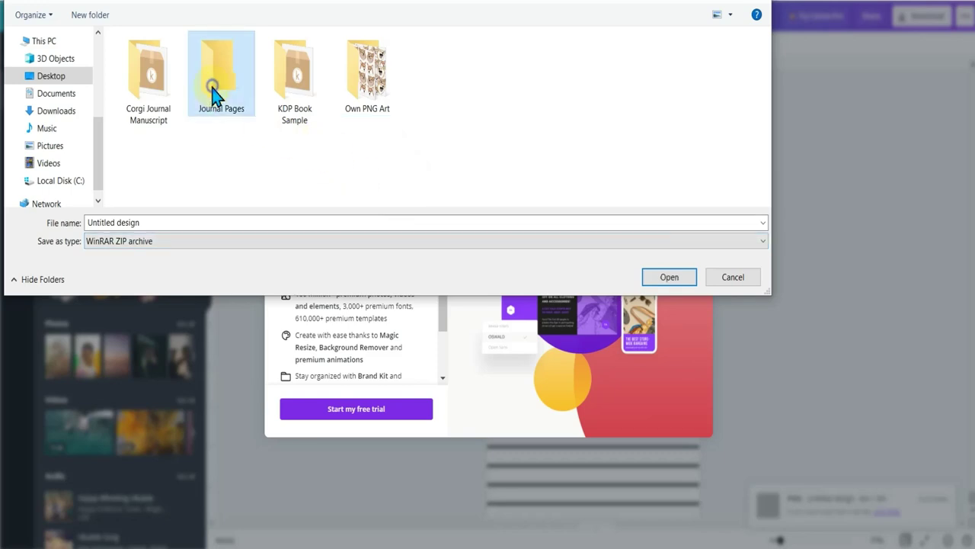
click(275, 177)
Step: Save the ZIP archive of the pages as Journal Pages Sample and dismiss the Canva Pro offer
click(186, 221)
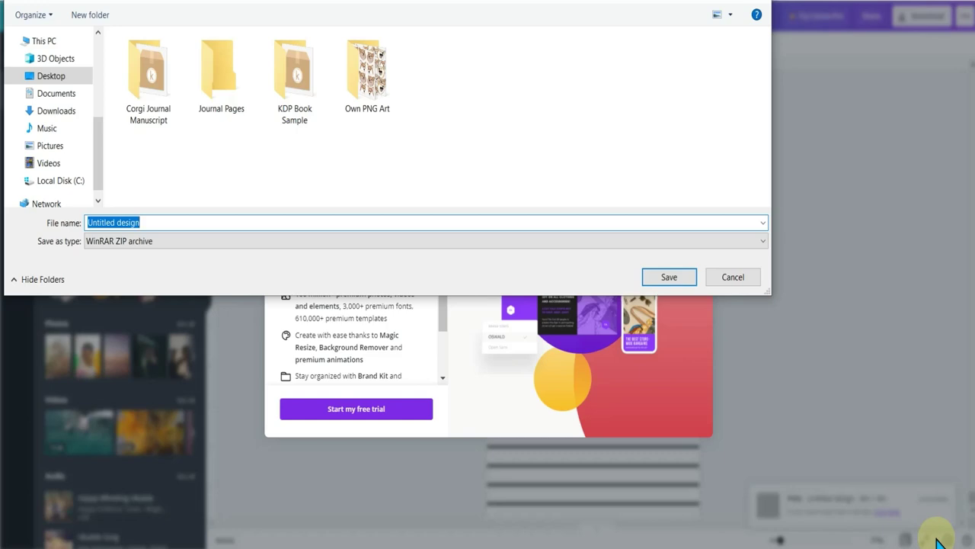
text(Journ)
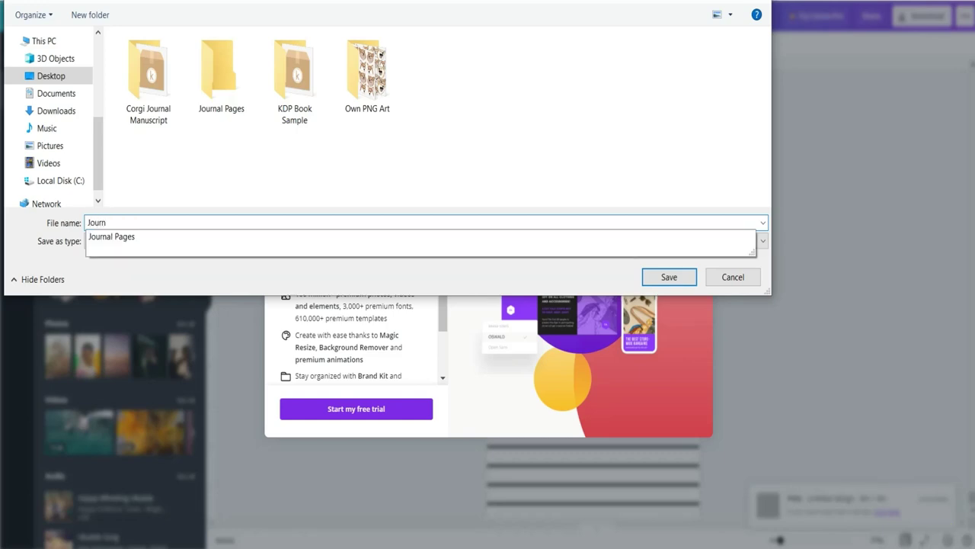
text(al Page)
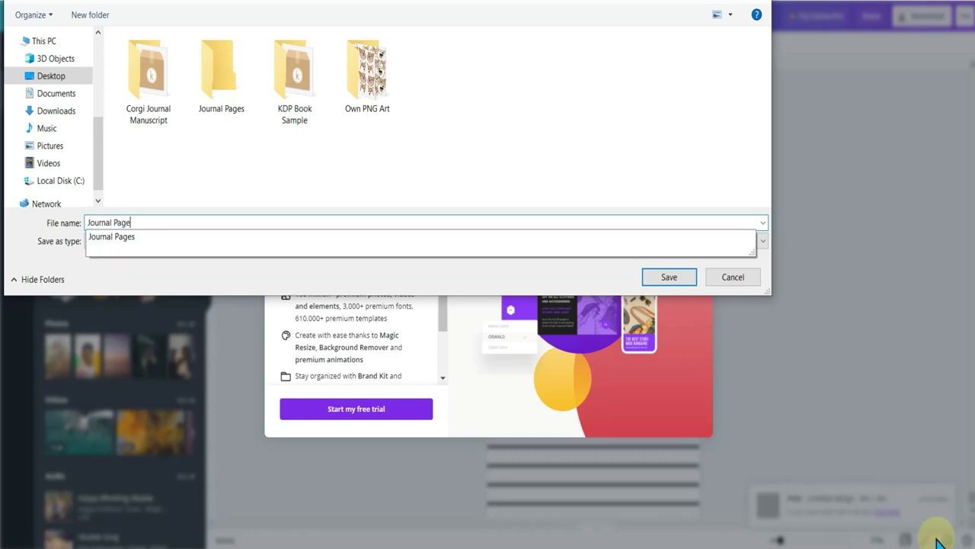
text(s Sample)
key(Return)
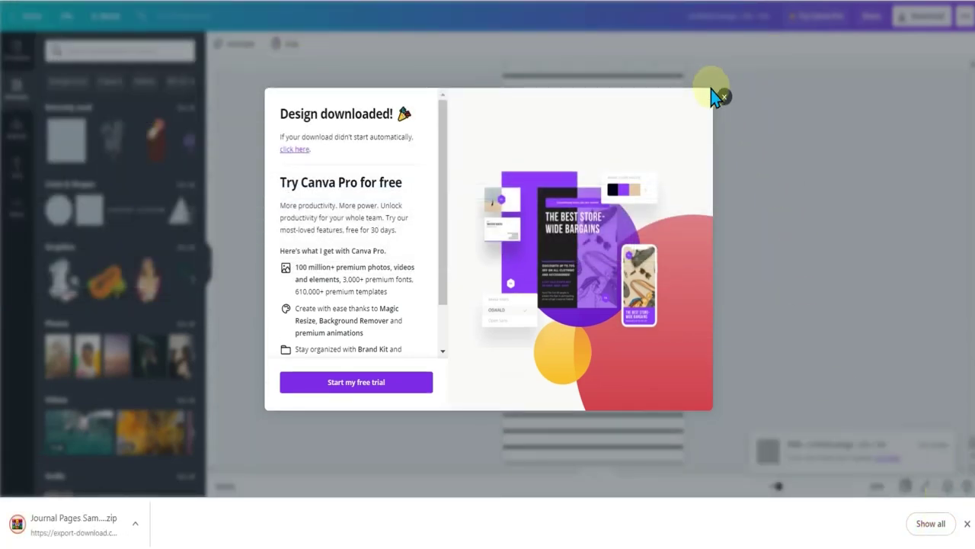
click(722, 98)
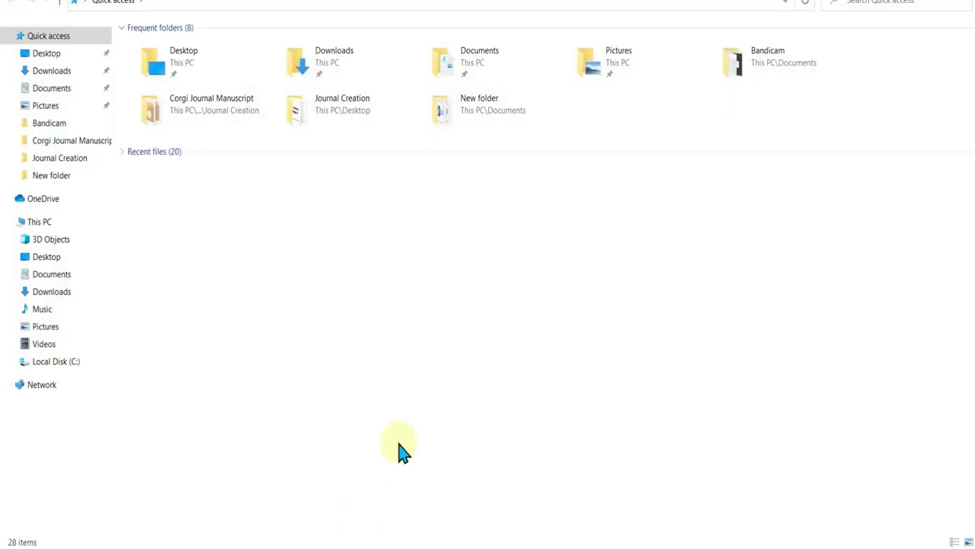
Step: Extract all 60 PNG pages from the Journal Pages Sample archive in Journal Creation into the Journal Pages folder
double_click(355, 121)
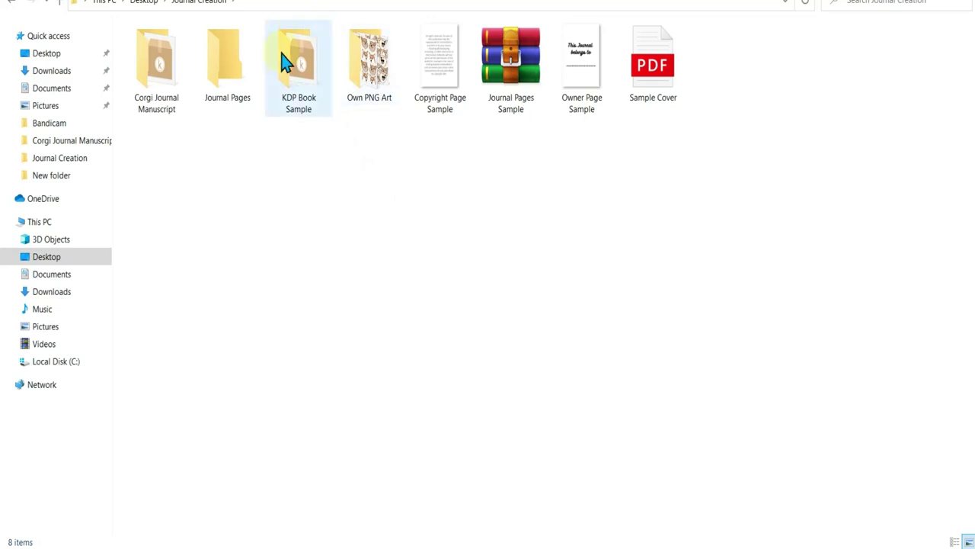
click(488, 61)
double_click(488, 61)
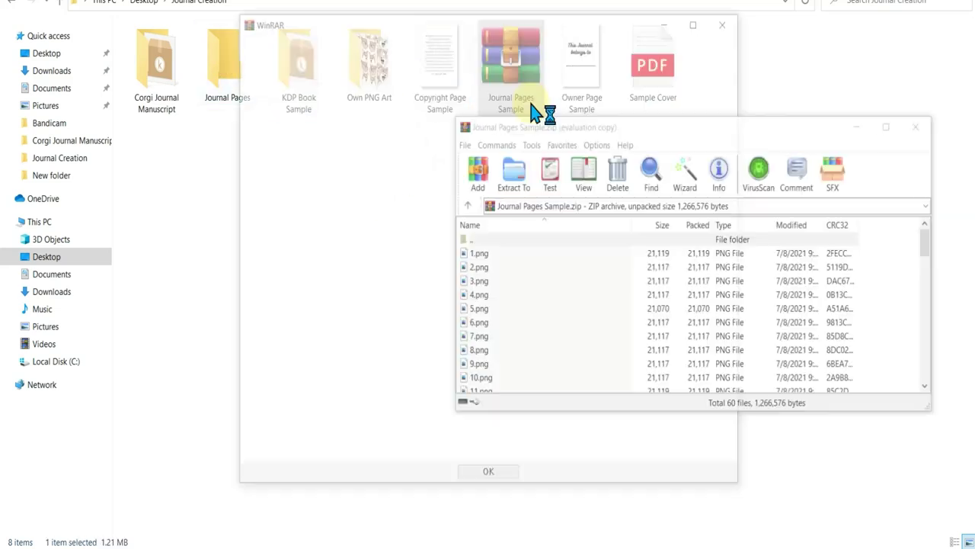
click(720, 25)
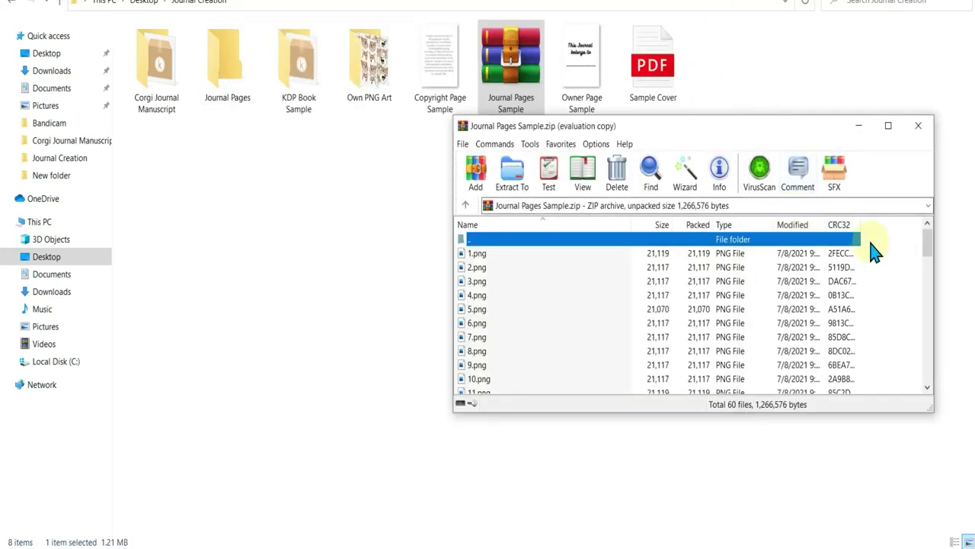
drag(875, 245, 581, 446)
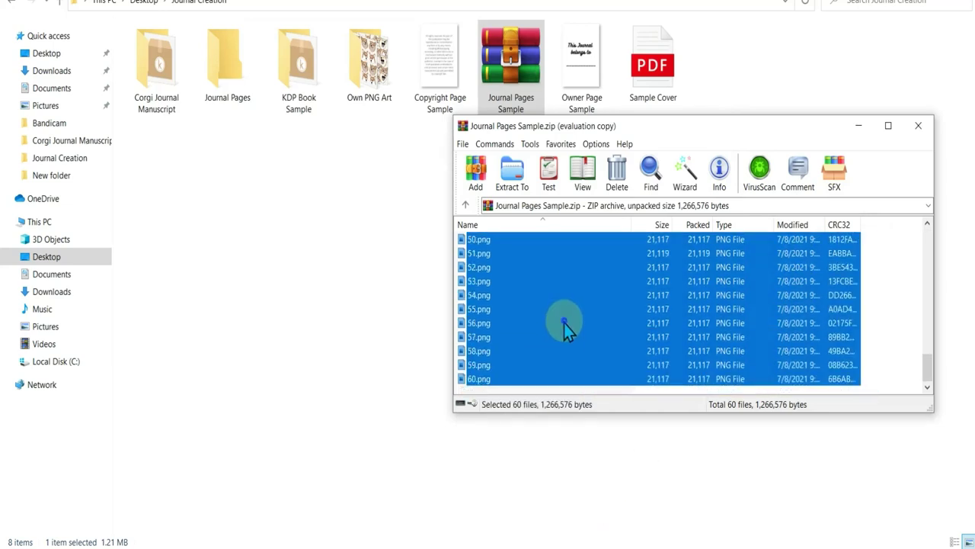
drag(563, 323, 223, 77)
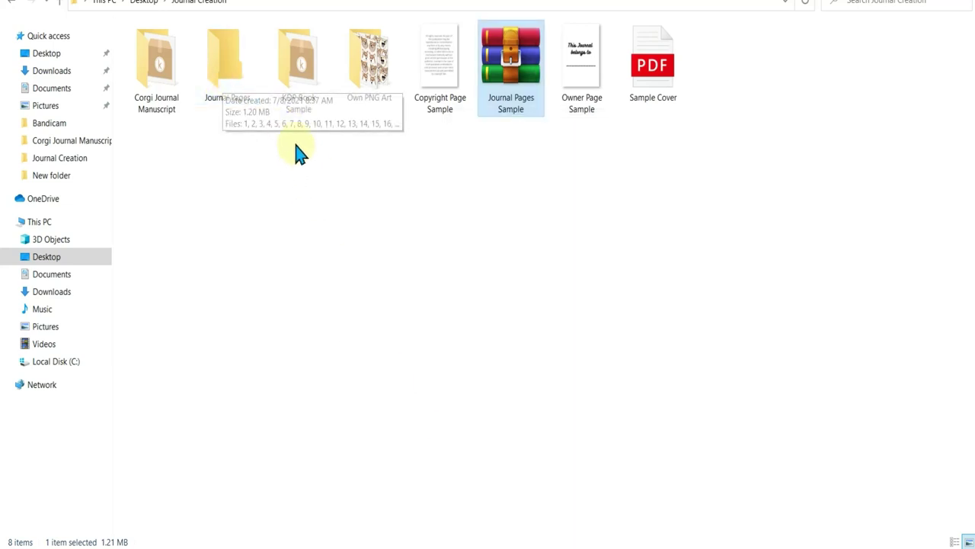
Step: Delete the unevenly lined pages 5, 13, 14, 15, 16 and 21 from the Journal Pages folder
double_click(235, 56)
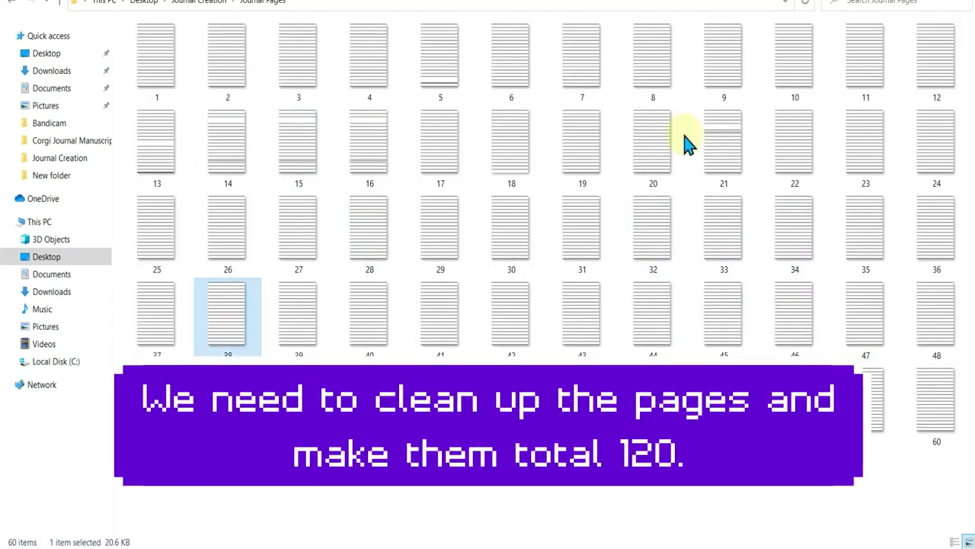
click(373, 160)
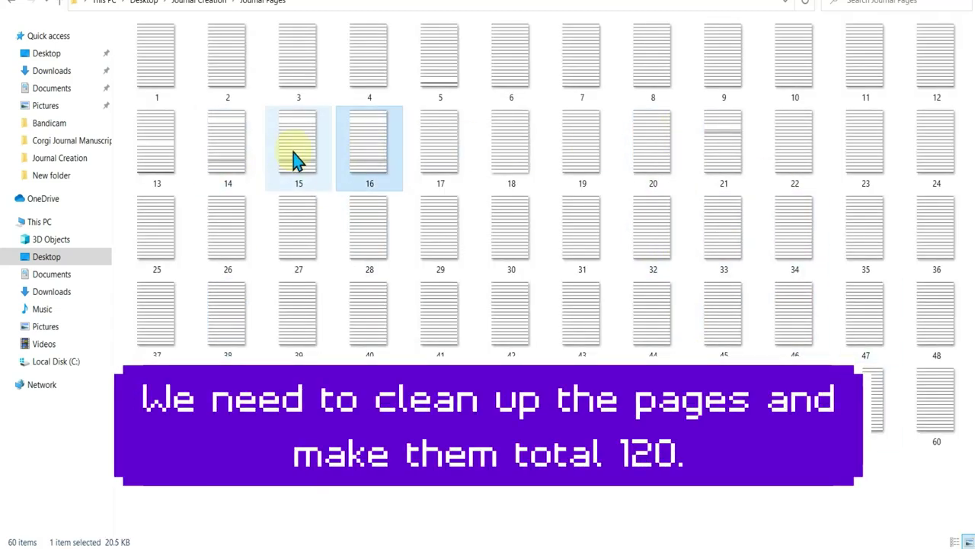
ctrl+click(299, 160)
ctrl+click(212, 152)
ctrl+click(157, 153)
ctrl+click(426, 83)
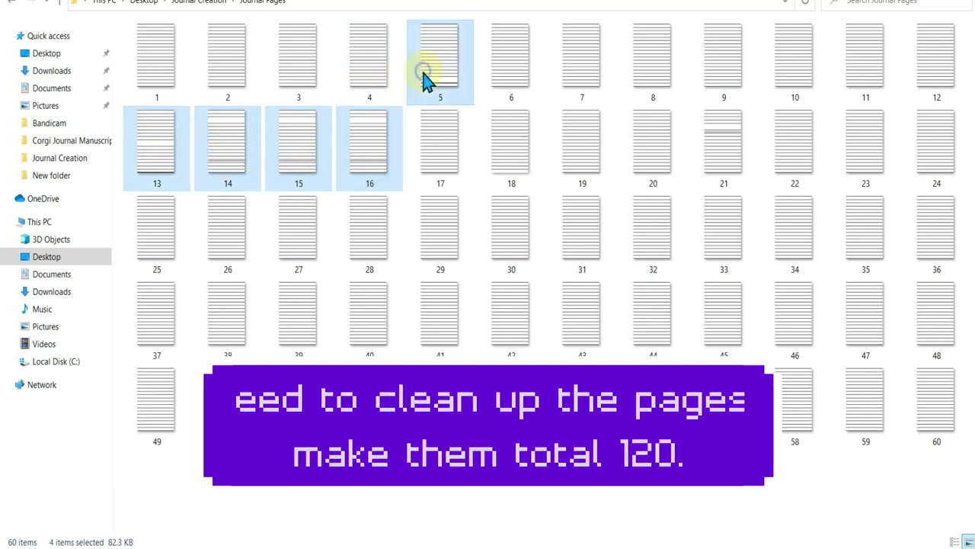
ctrl+click(726, 157)
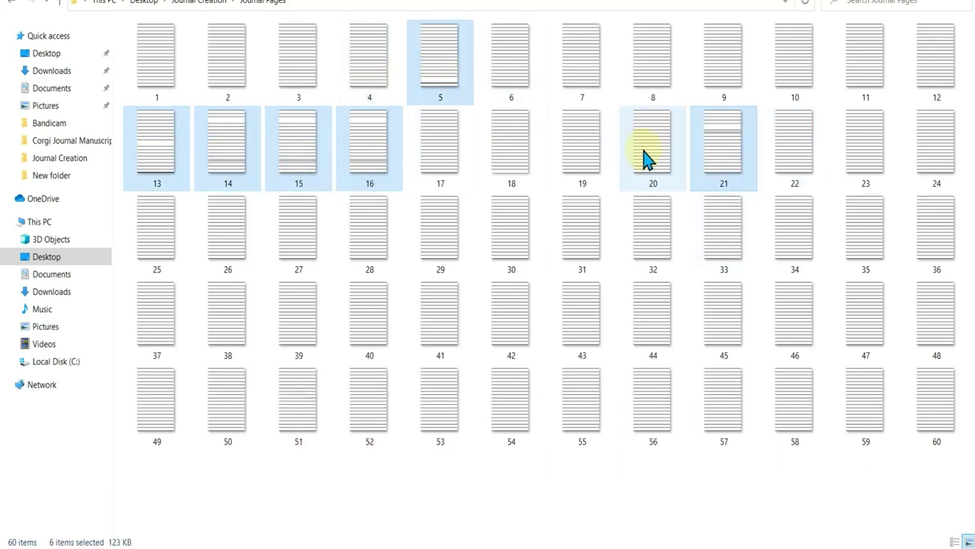
key(Delete)
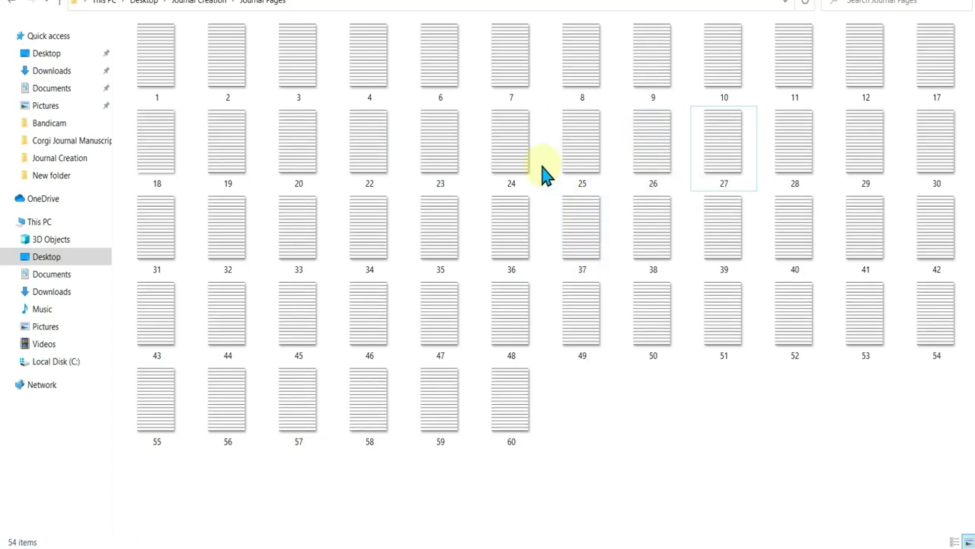
click(924, 74)
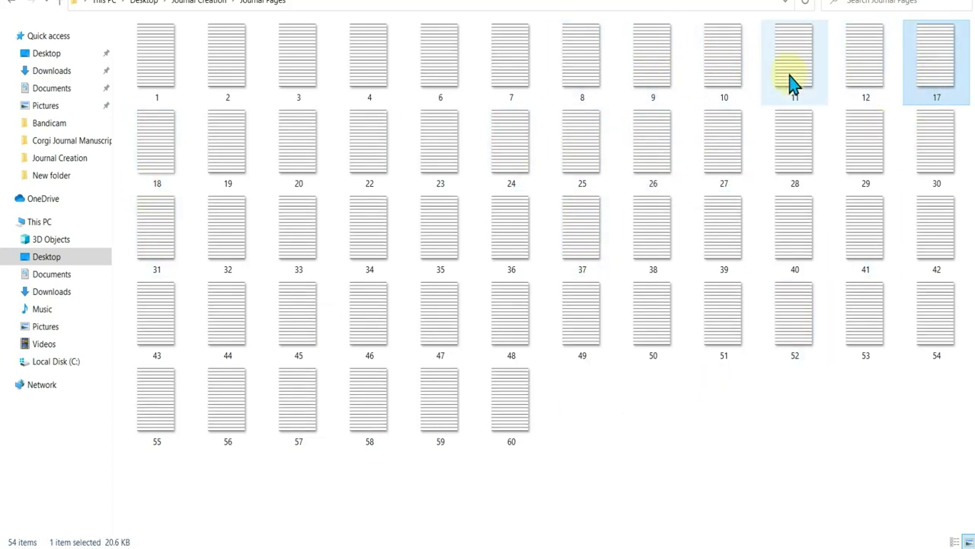
right_click(950, 58)
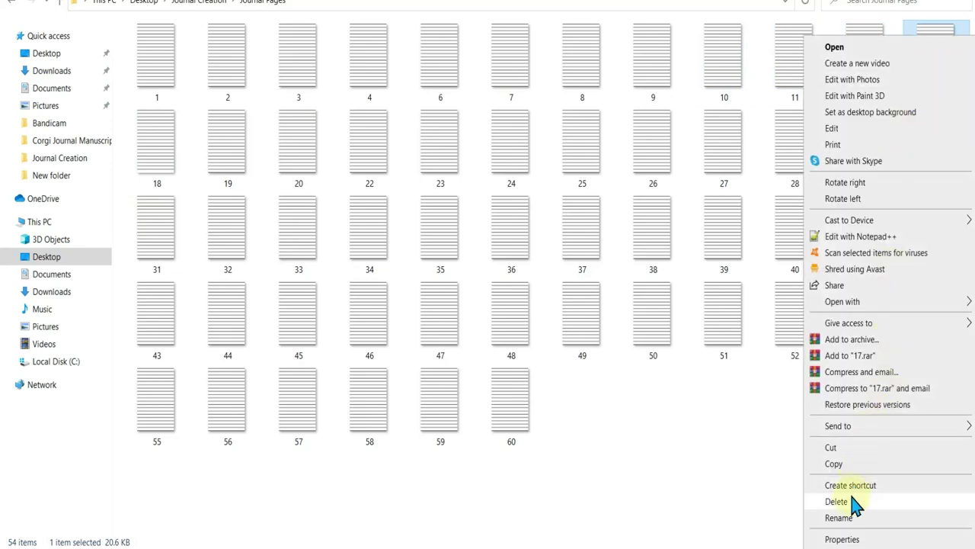
click(739, 480)
drag(951, 465, 148, 55)
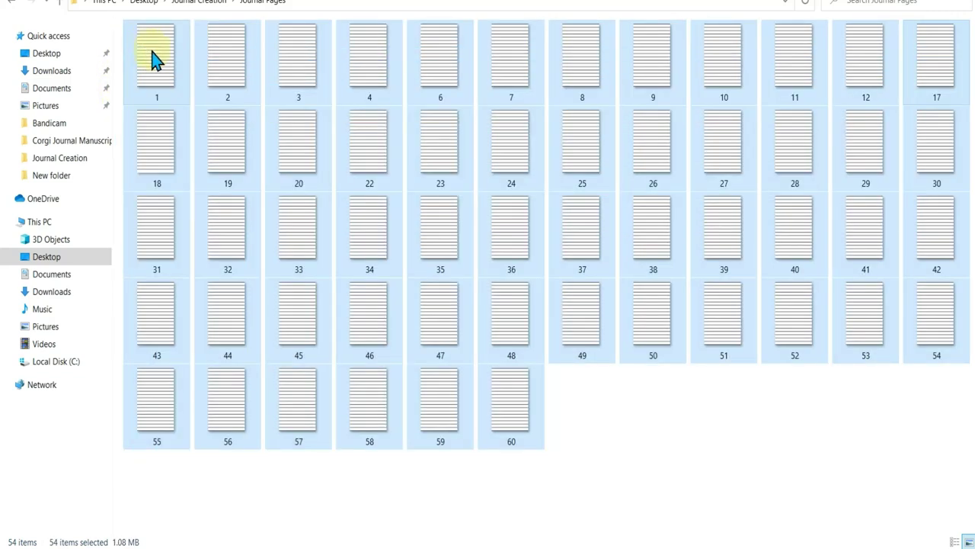
right_click(153, 53)
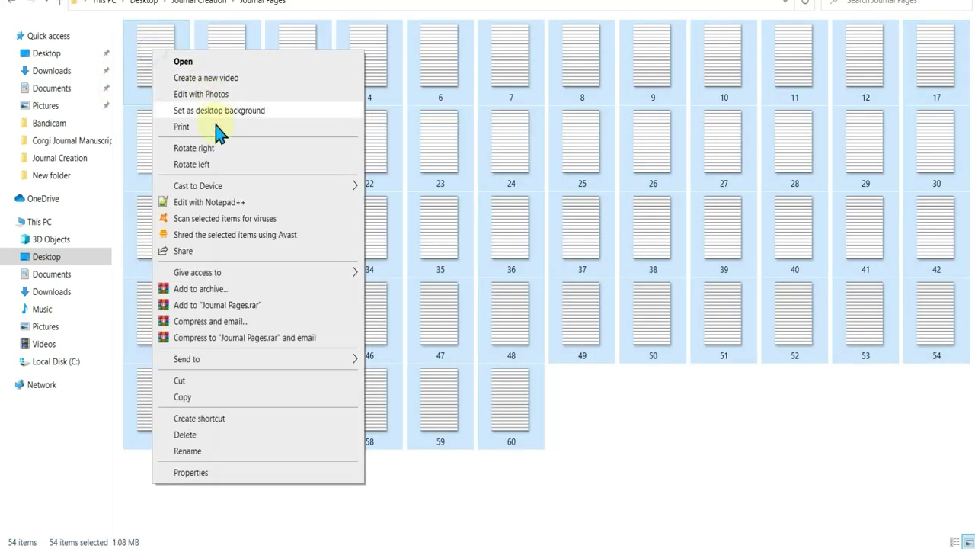
click(774, 350)
double_click(170, 65)
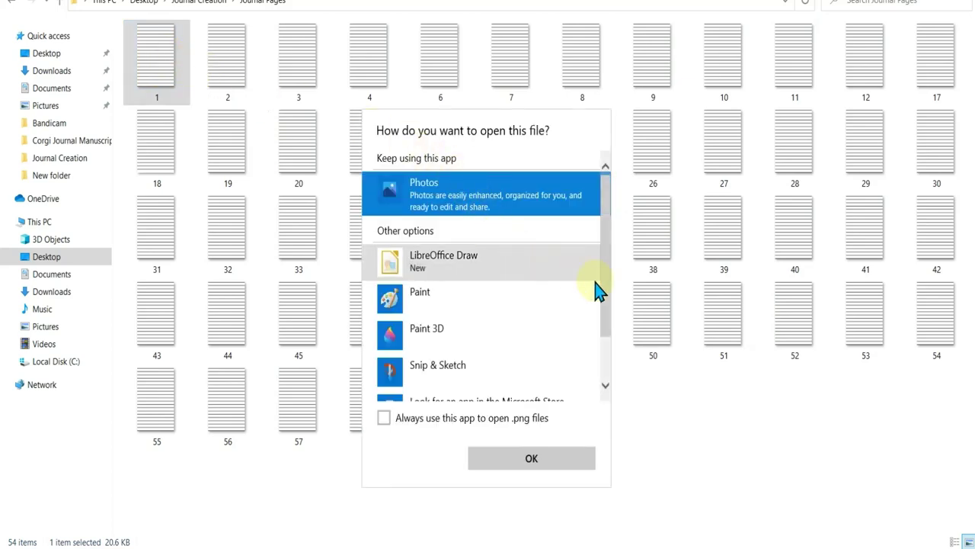
click(693, 372)
click(944, 478)
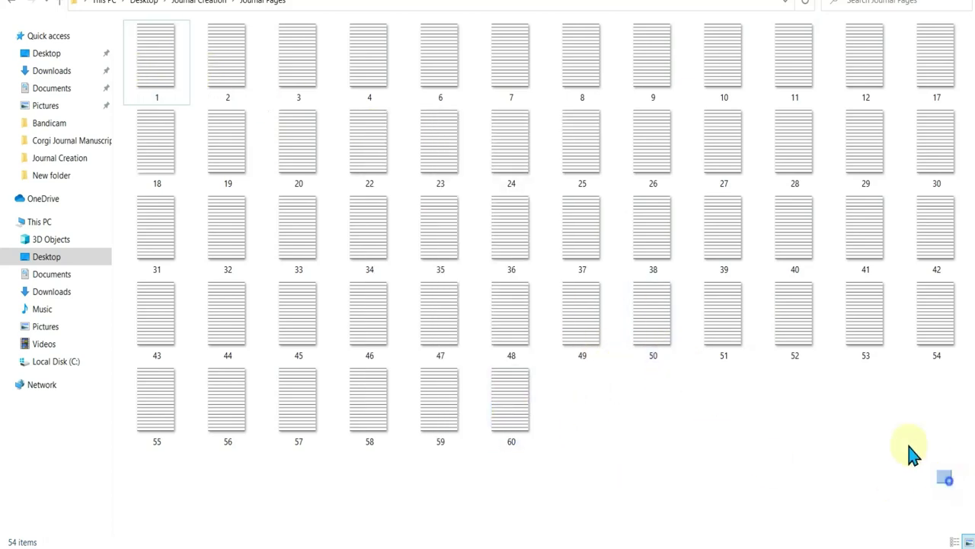
Step: Try to duplicate all the remaining pages within the Journal Pages folder, and undo the duplication
drag(913, 454, 157, 66)
right_click(156, 61)
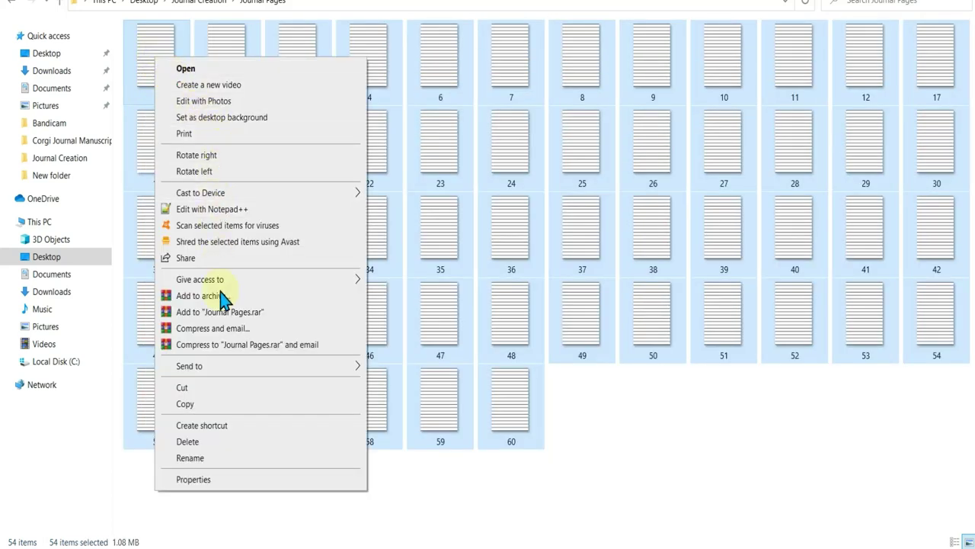
click(218, 404)
click(623, 463)
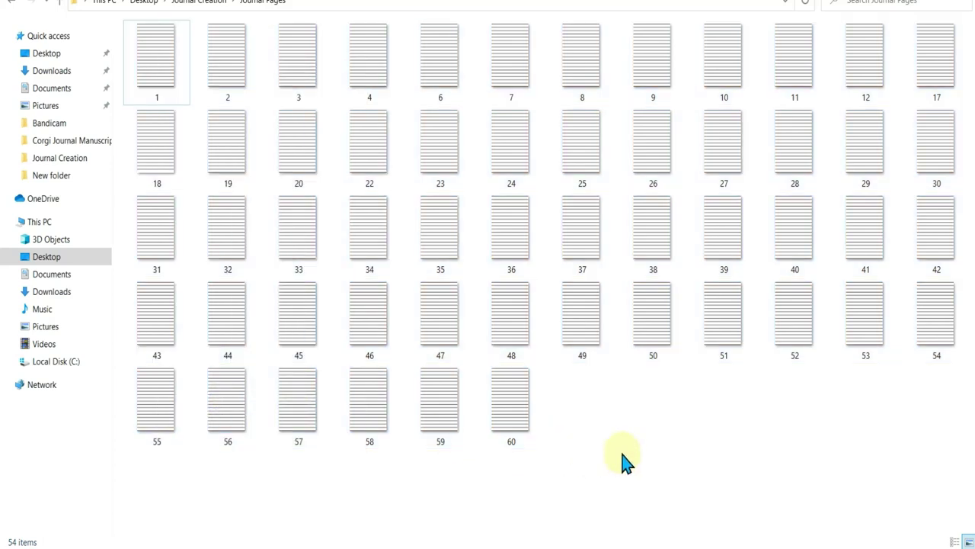
key(ctrl+v)
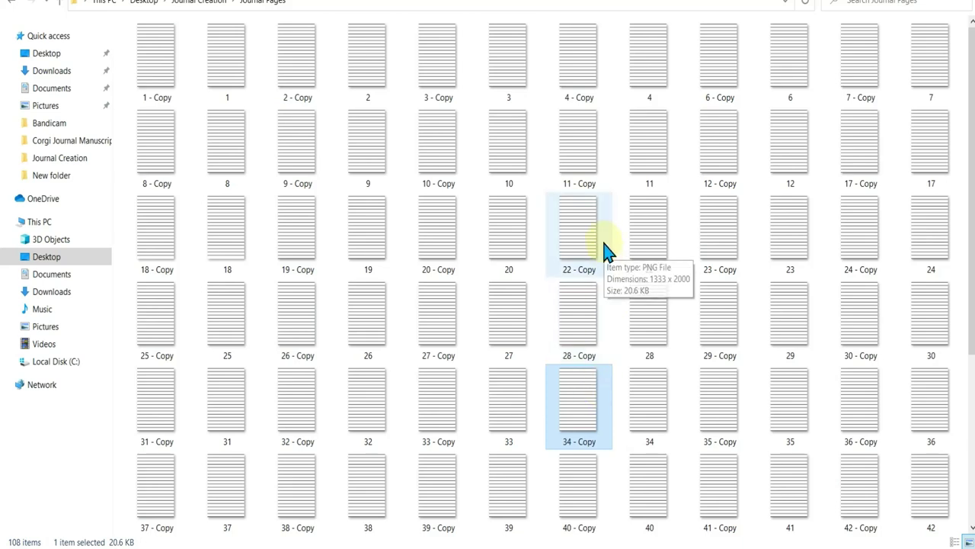
key(ctrl+z)
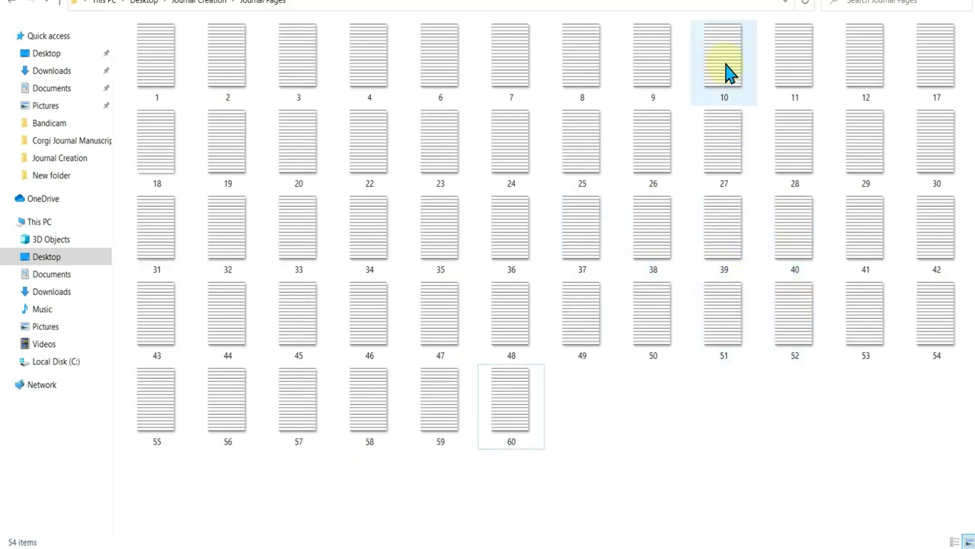
Step: Count the page images in the first row of the Journal Pages folder one by one
click(234, 67)
click(291, 61)
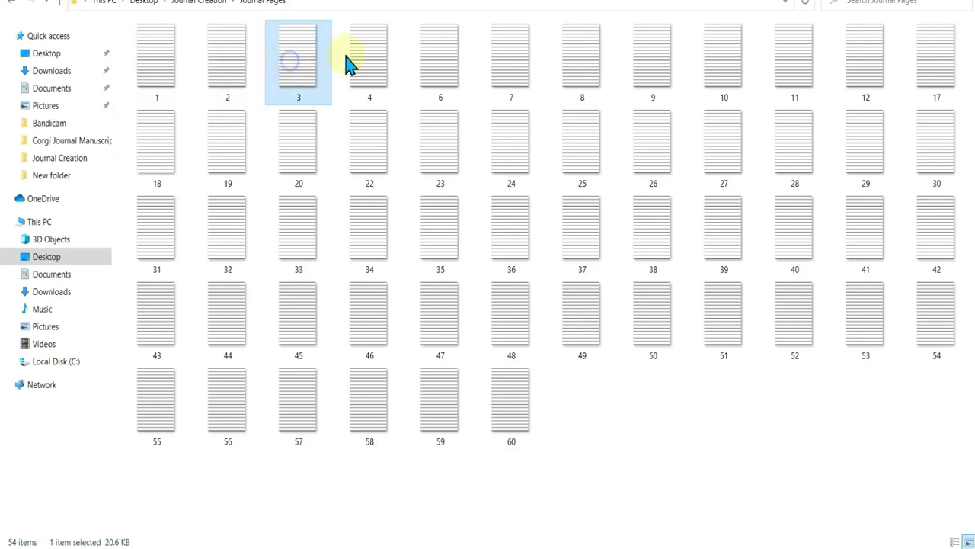
click(358, 61)
click(446, 61)
click(522, 55)
click(586, 58)
click(667, 54)
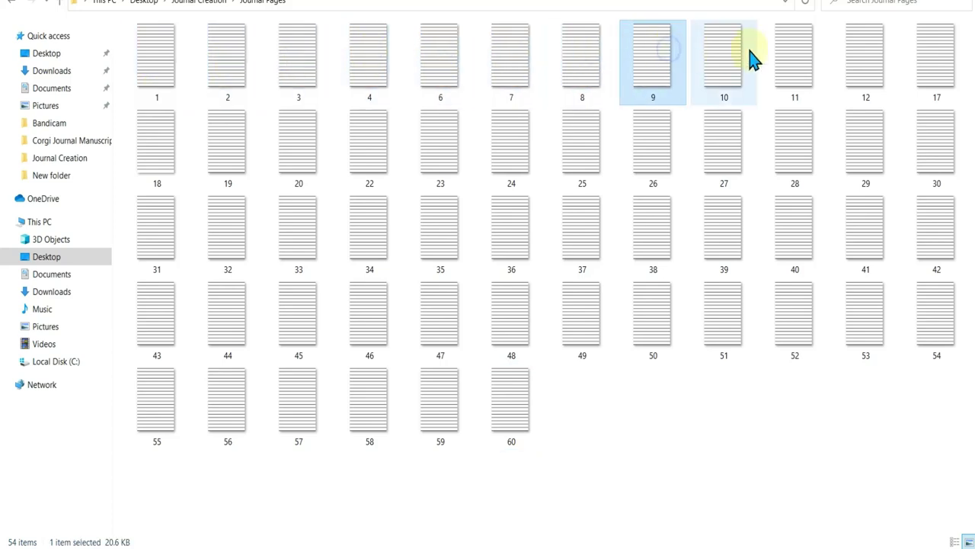
click(751, 58)
click(800, 57)
click(872, 58)
click(941, 58)
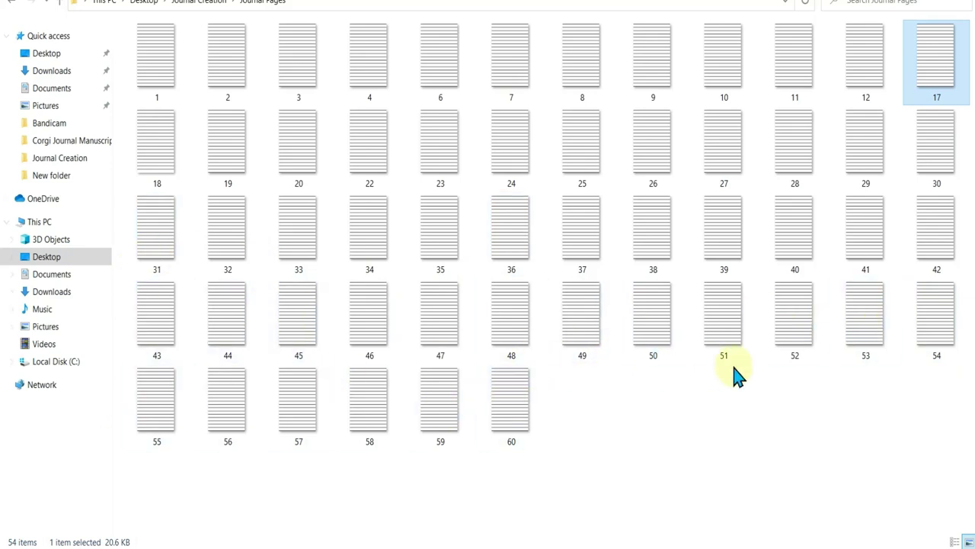
Step: Duplicate page 60 six times to bring the Journal Pages folder to 60 pages
click(509, 408)
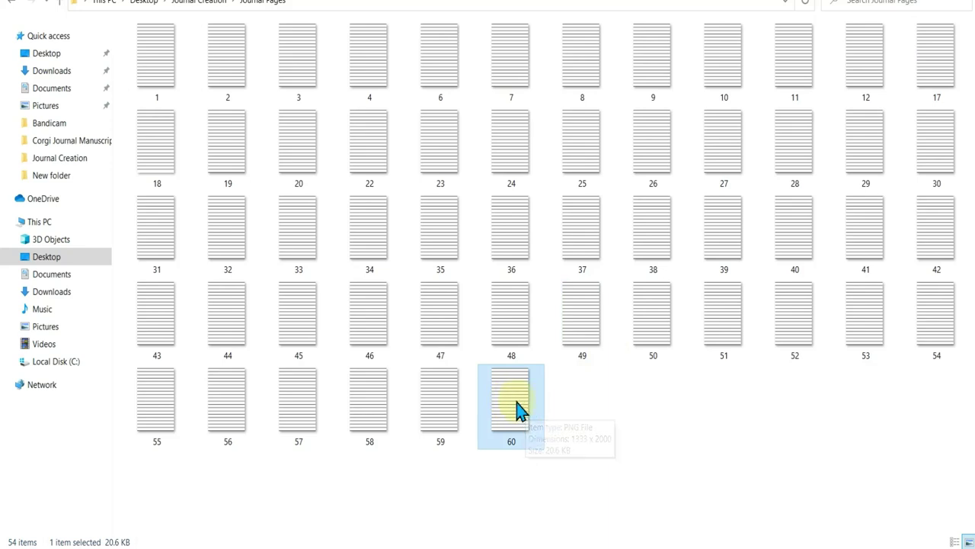
key(ctrl+v)
key(ctrl+v)
key(ctrl+v)
key(ctrl+v)
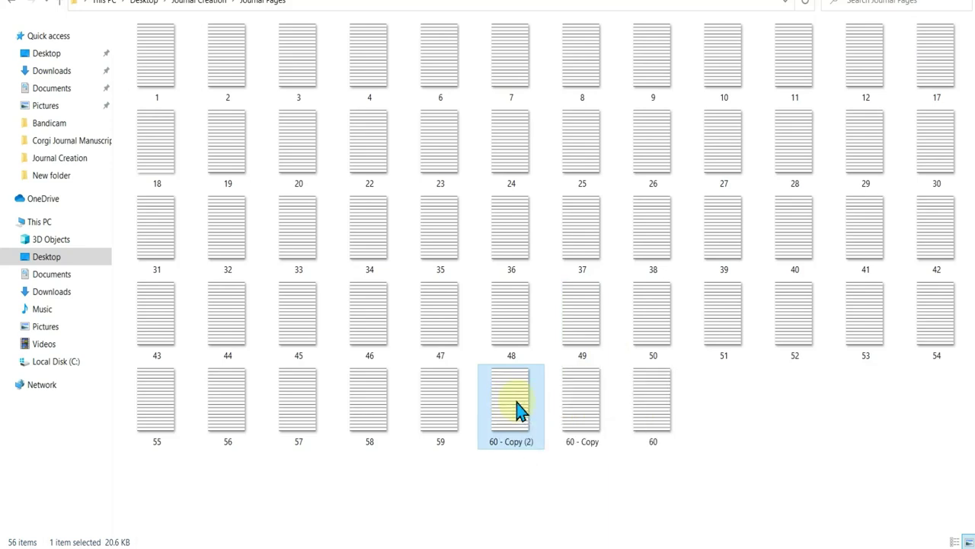
key(ctrl+v)
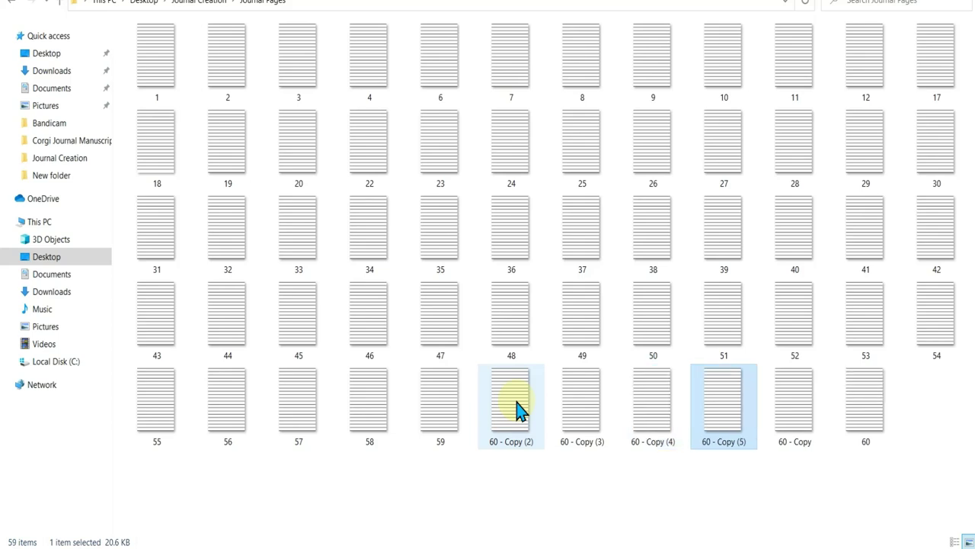
key(ctrl+v)
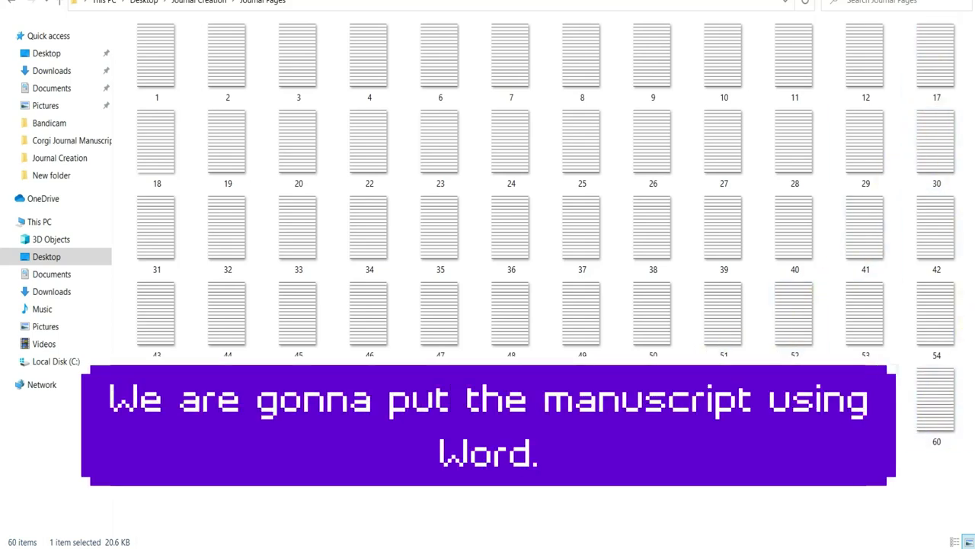
Step: Duplicate all 60 pages in the Journal Pages folder to make 120 pages
drag(945, 465, 171, 55)
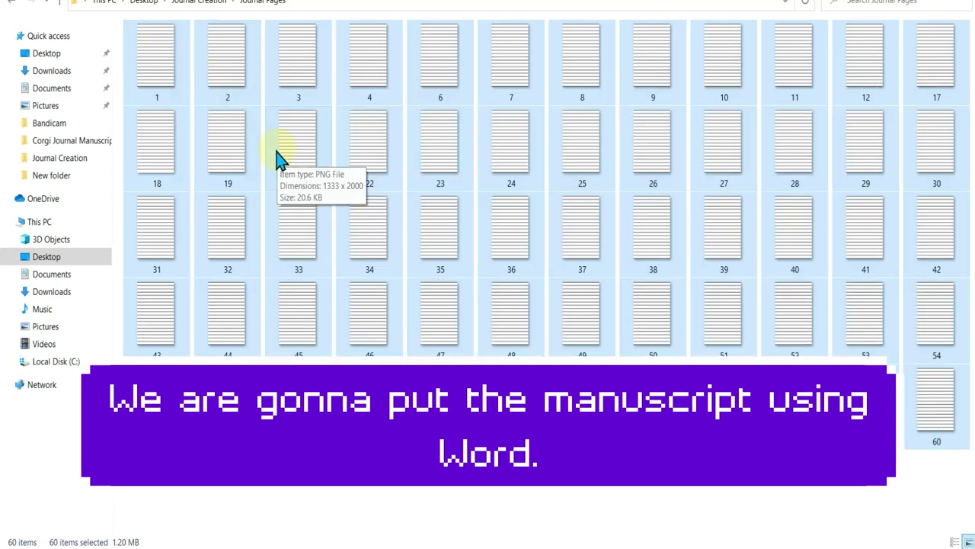
key(ctrl+v)
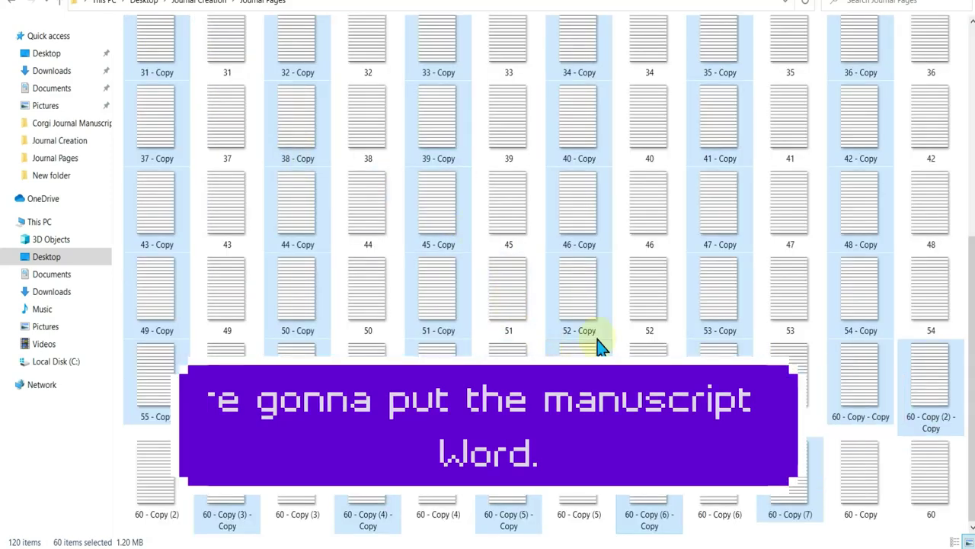
click(722, 256)
scroll(648, 246, up, 5)
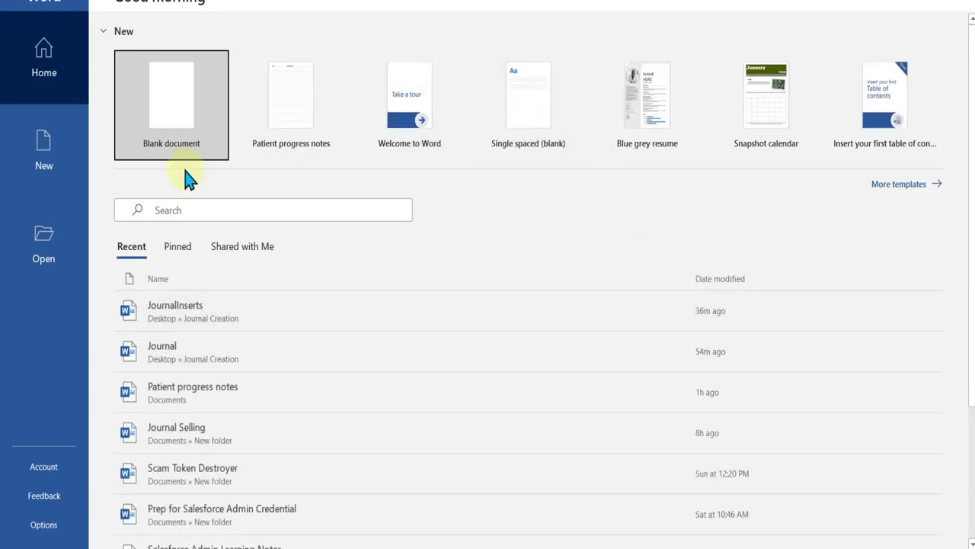
Step: Create a blank Word document for the journal manuscript
click(189, 130)
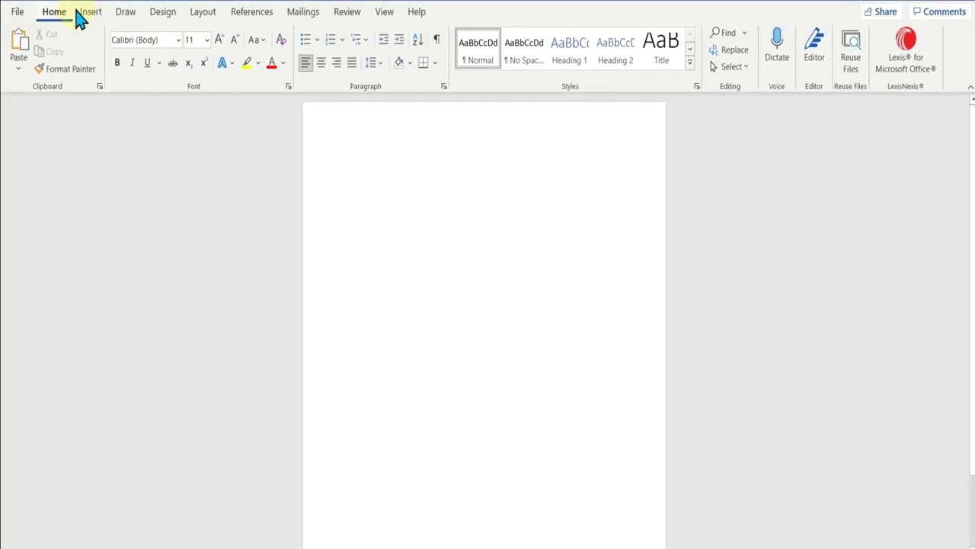
Step: Insert the Owner Page Sample picture from the Desktop's Journal Creation folder into the blank document
click(84, 12)
click(126, 45)
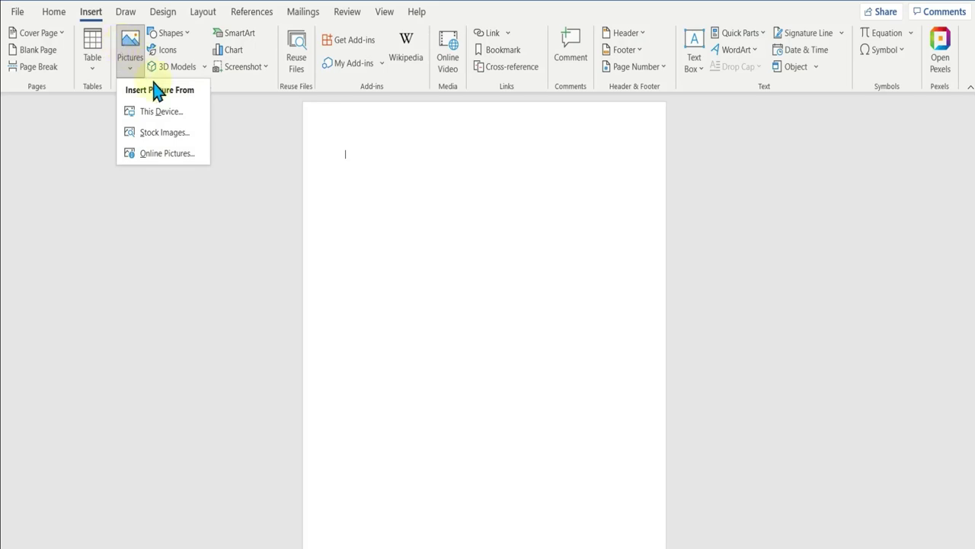
click(163, 111)
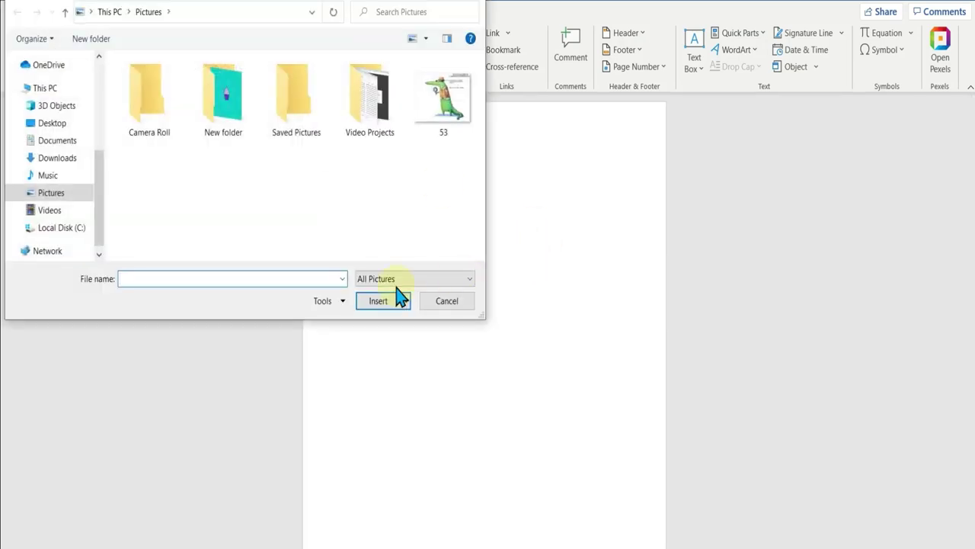
click(67, 125)
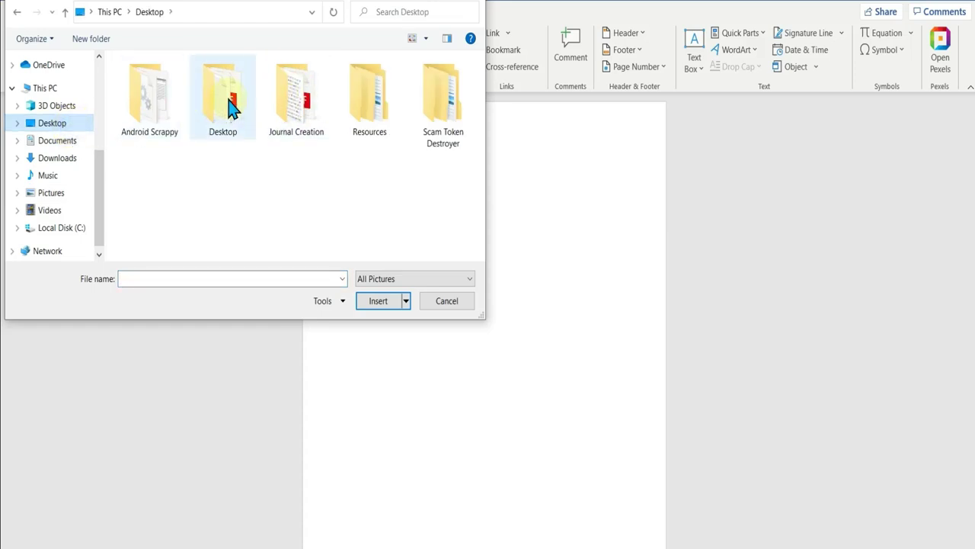
double_click(304, 109)
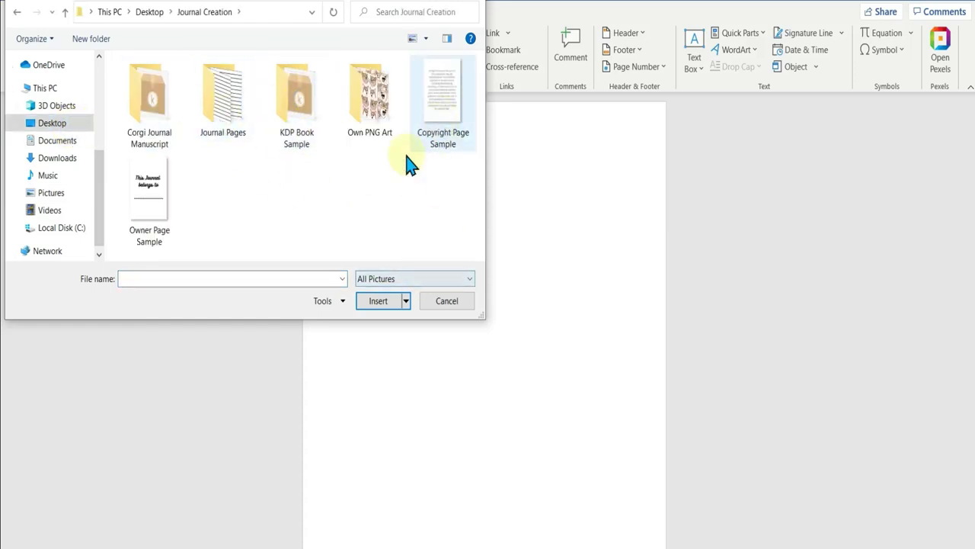
click(166, 196)
click(376, 305)
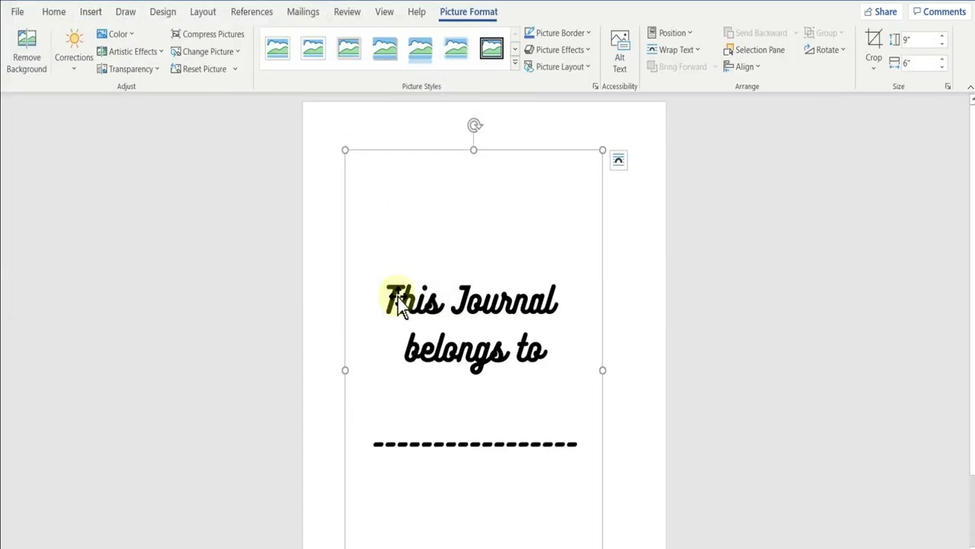
Step: Delete the inserted "This Journal belongs to" picture from the page
scroll(646, 364, down, 2)
click(632, 346)
click(483, 283)
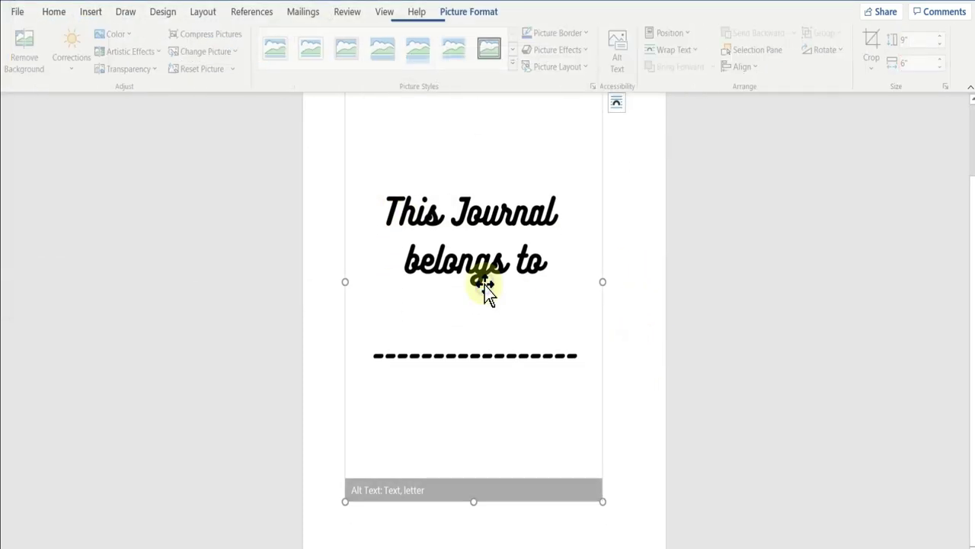
key(Delete)
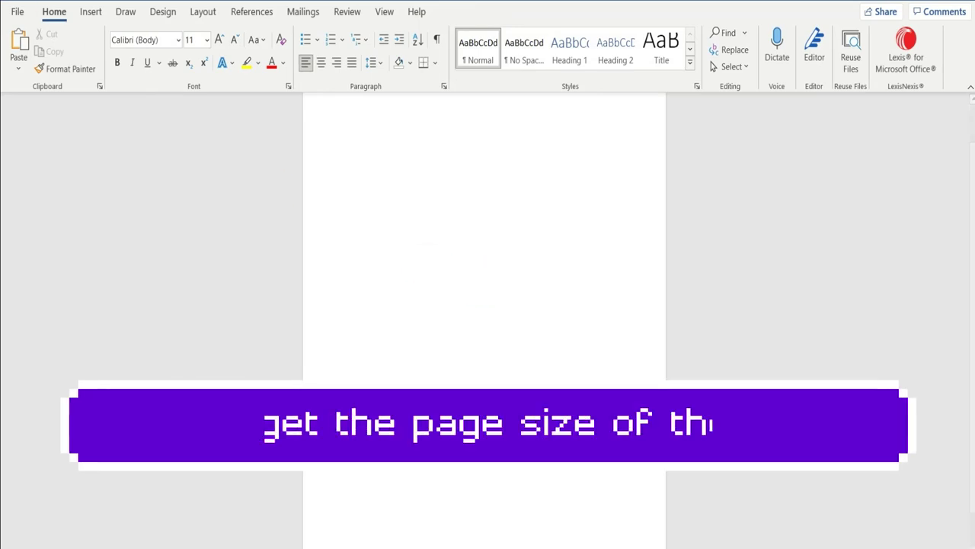
Step: Set a custom paper size for the whole document, 6" wide and with the journal page's height
click(192, 14)
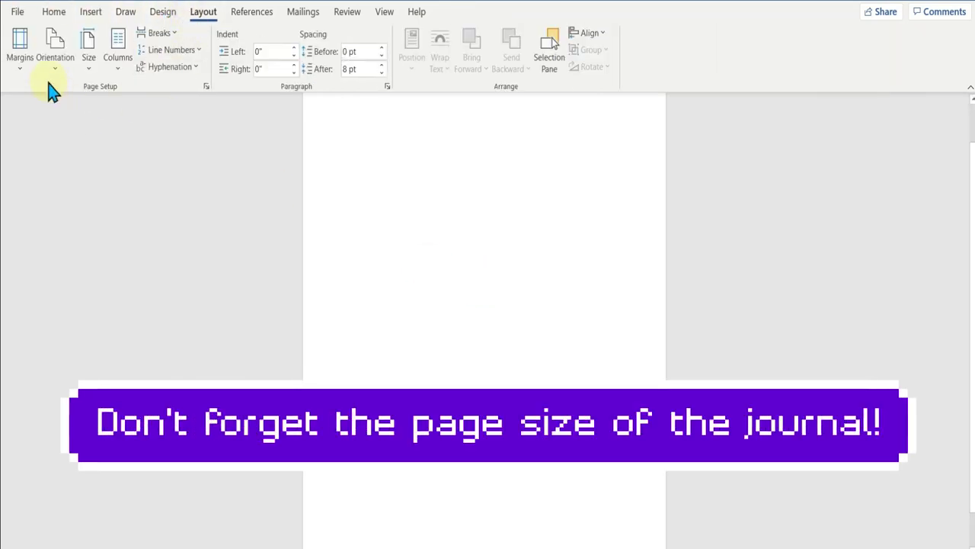
click(89, 47)
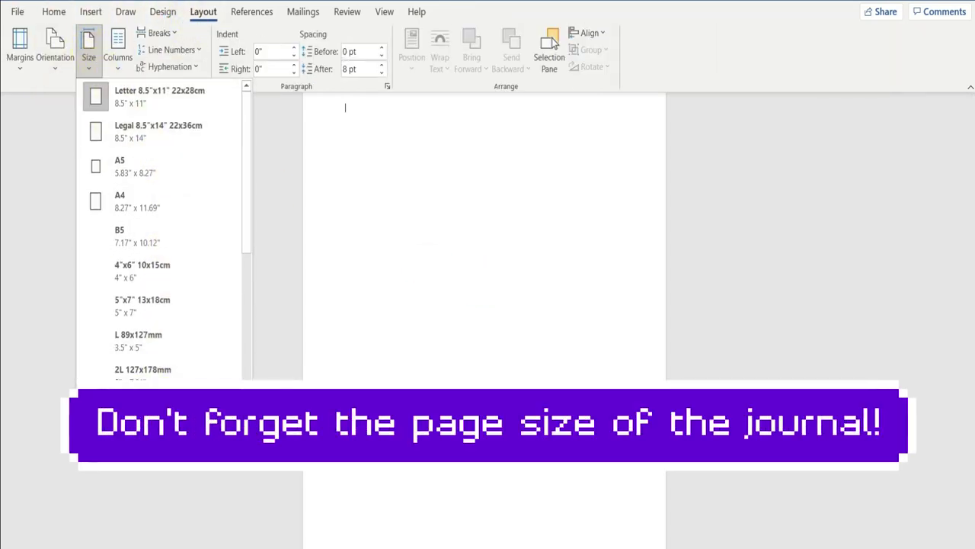
click(144, 434)
key(Tab)
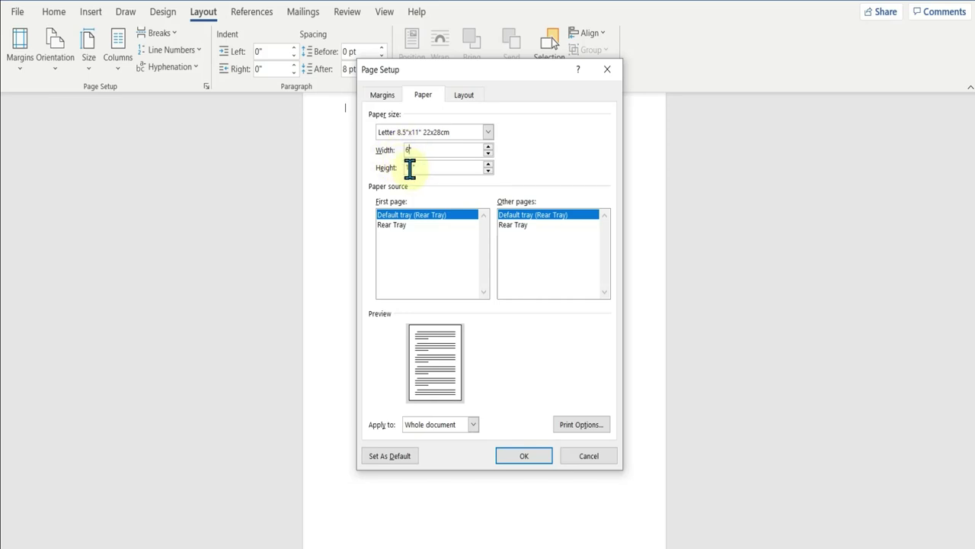
text(6)
key(Tab)
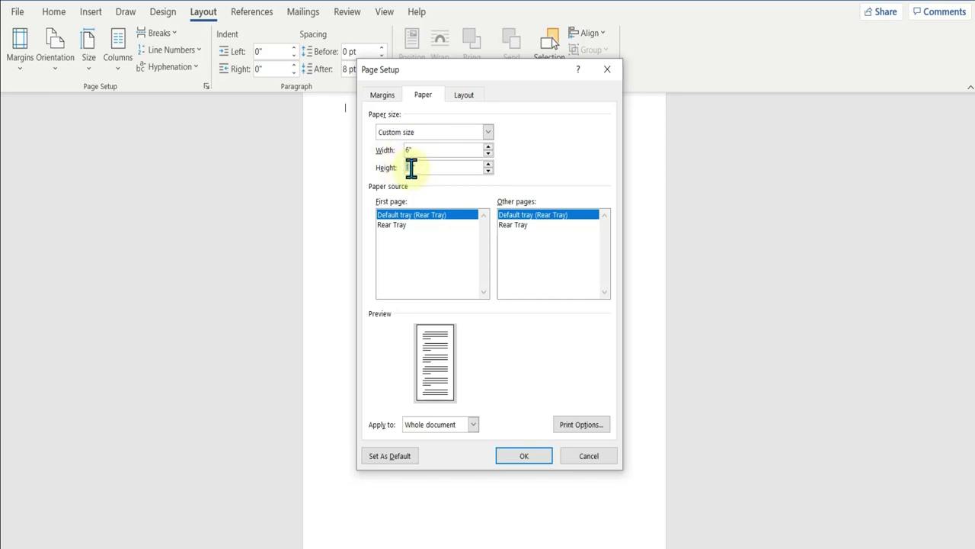
click(523, 455)
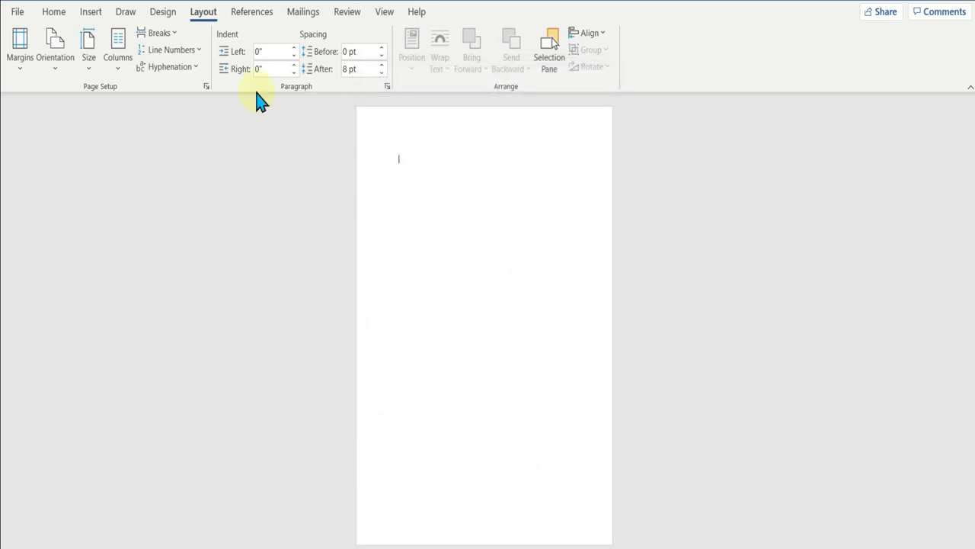
Step: Insert a picture on the resized blank page
click(93, 13)
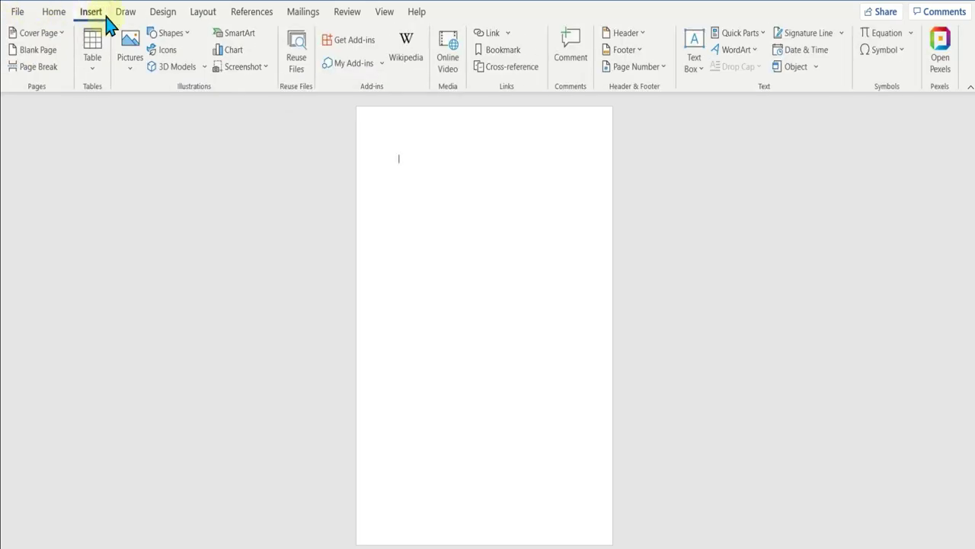